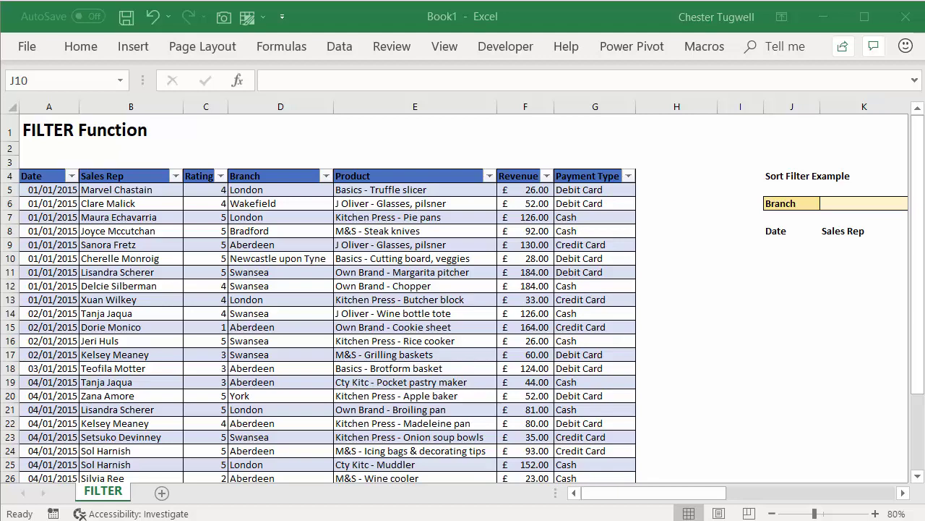
Bring the workbook into focus and select the empty Branch input cell
left_click(703, 496)
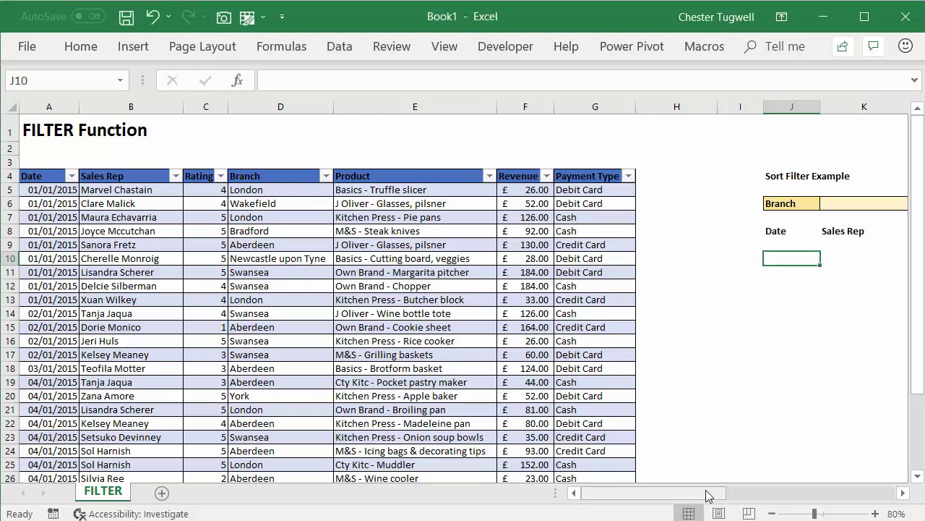
left_click_drag(707, 496, 745, 495)
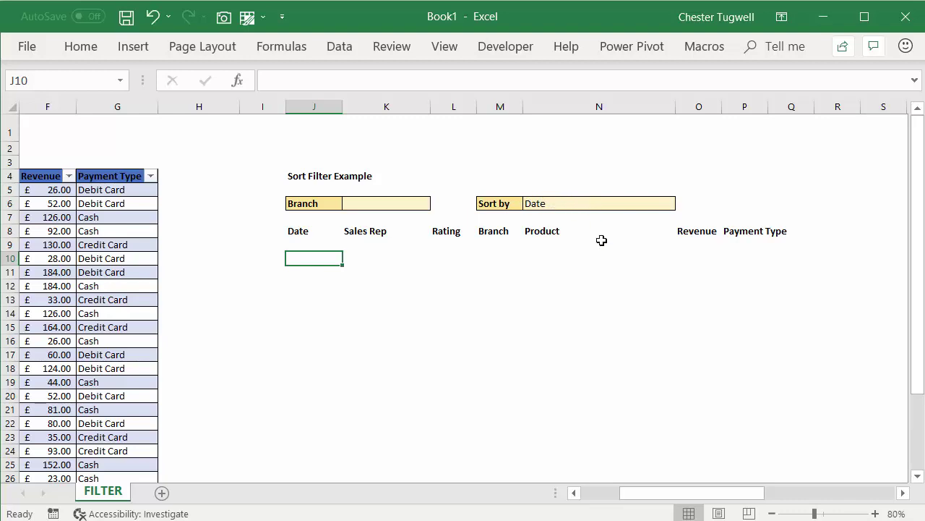
left_click_drag(673, 493, 652, 491)
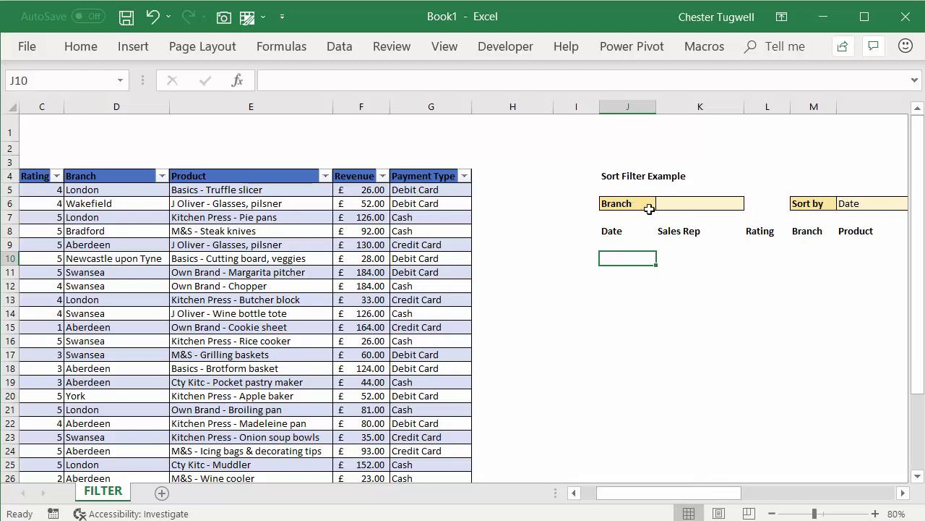
left_click(686, 201)
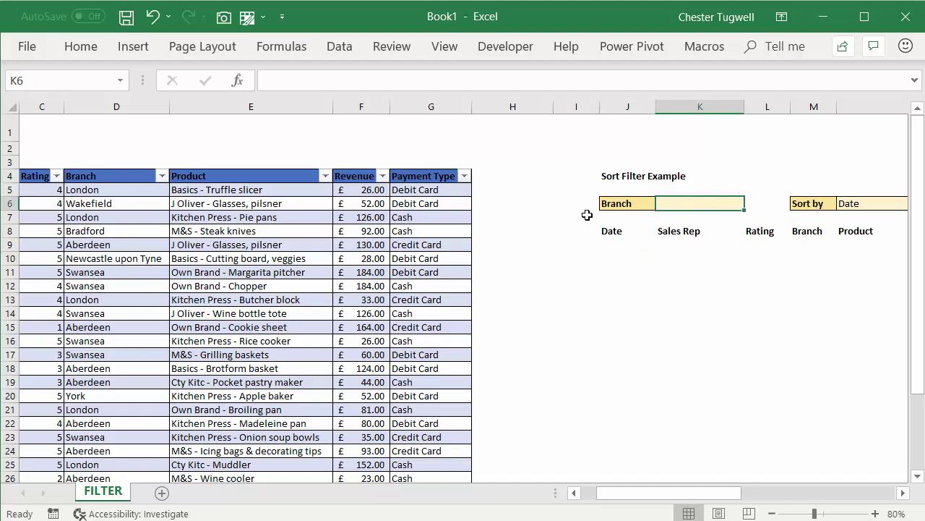
left_click_drag(618, 496, 596, 494)
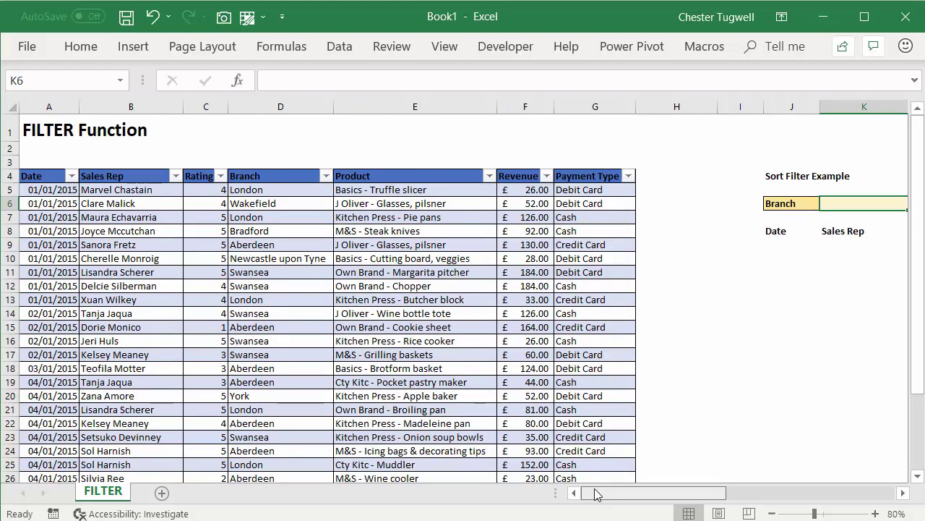
left_click_drag(597, 493, 605, 493)
left_click(607, 204)
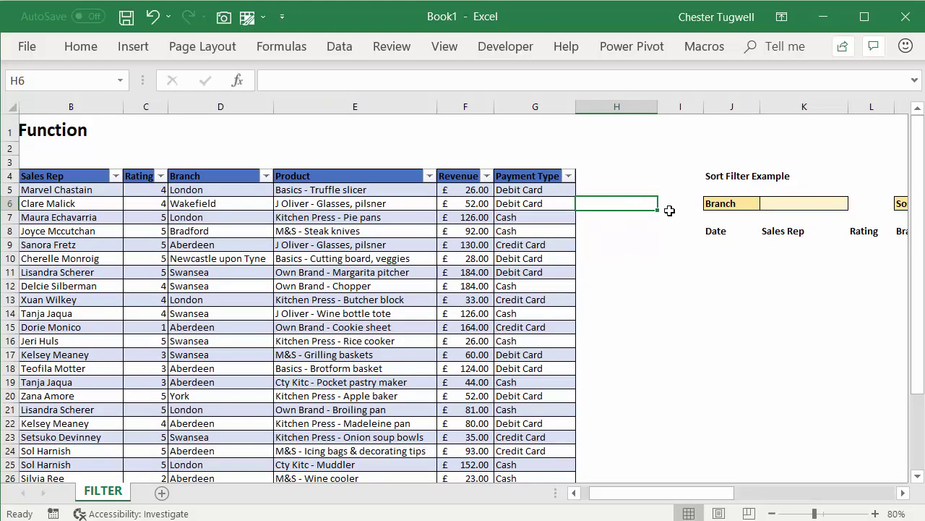
left_click_drag(697, 495, 754, 515)
Enter =UNIQUE(Sales[Branch]) in S6 to spill the eight distinct branches
left_click(608, 204)
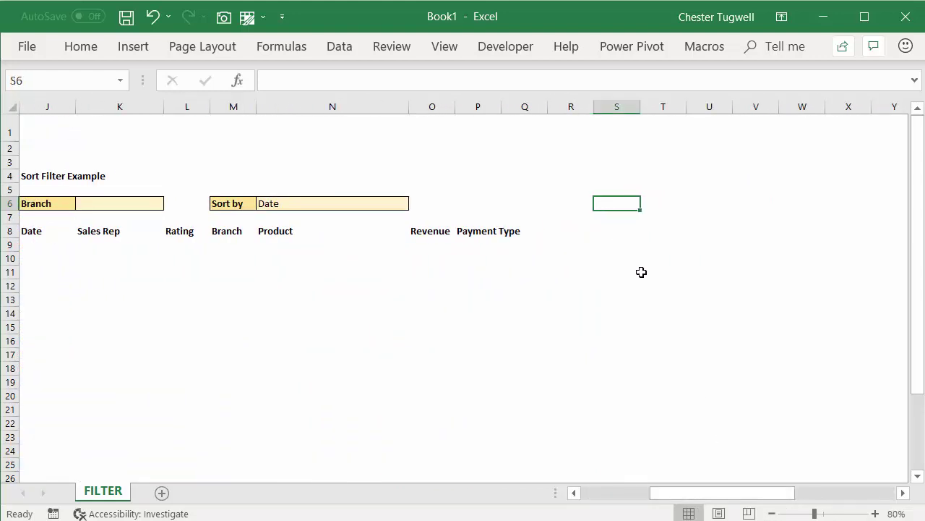
type("=")
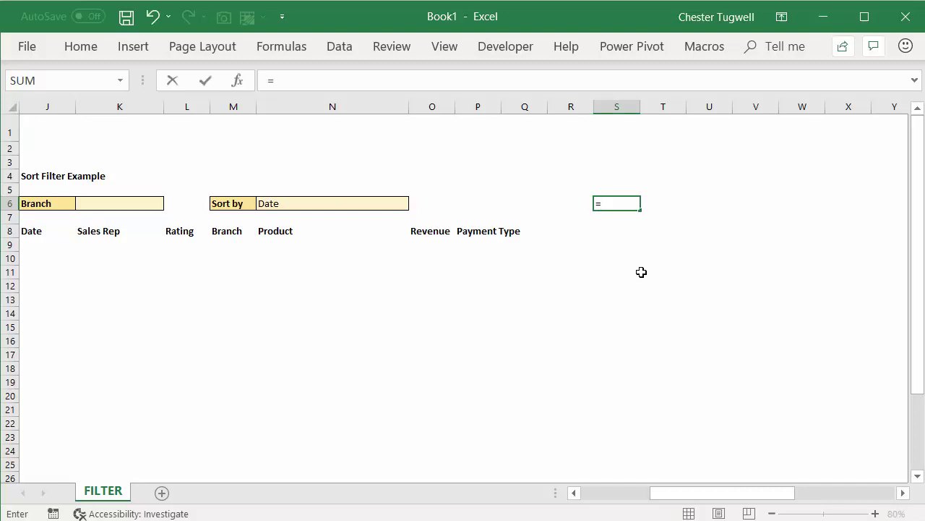
type("un")
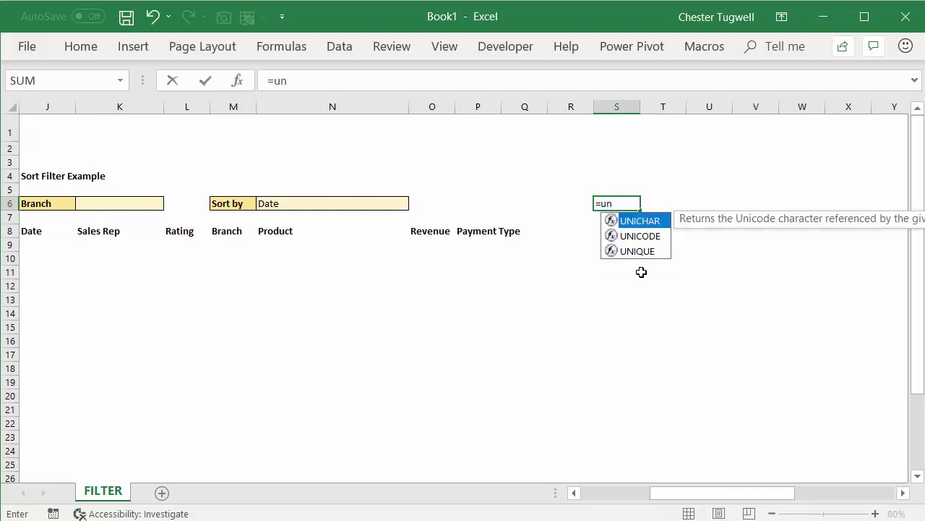
double_click(624, 251)
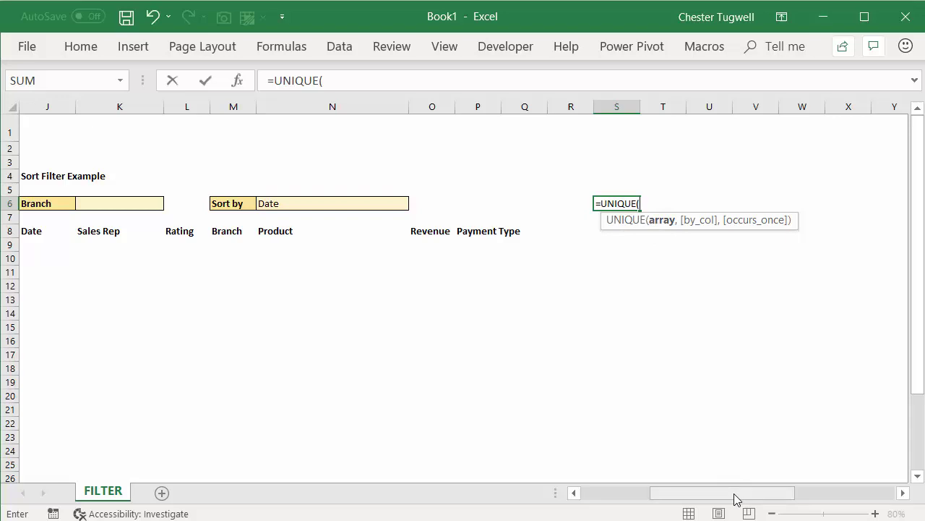
left_click_drag(735, 499, 649, 488)
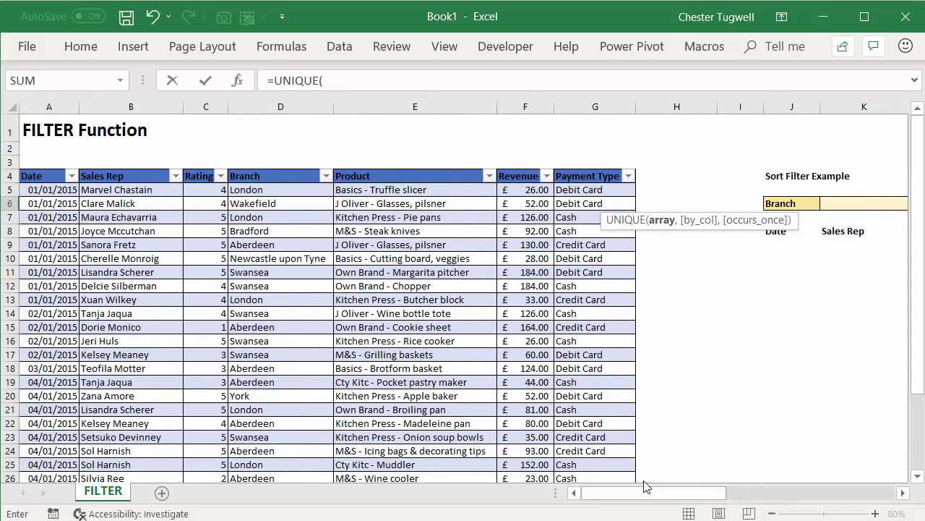
left_click(268, 166)
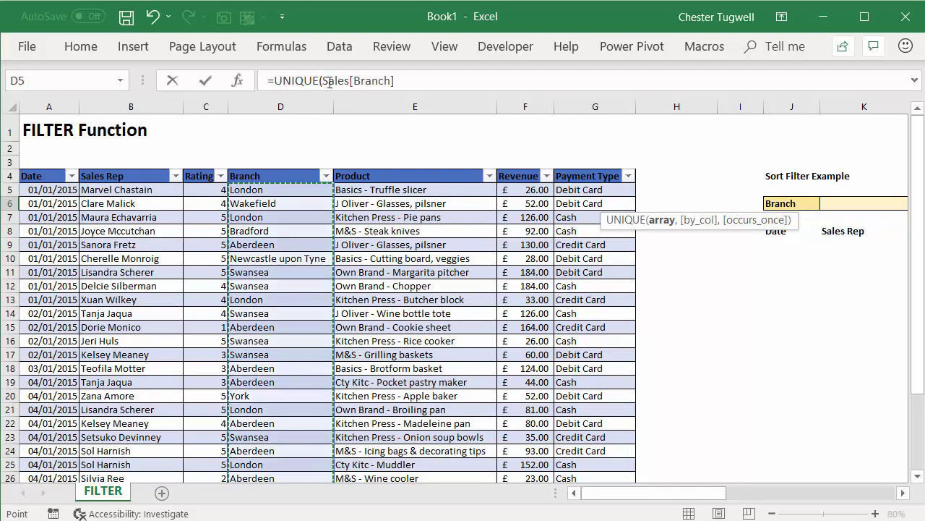
left_click_drag(658, 493, 732, 510)
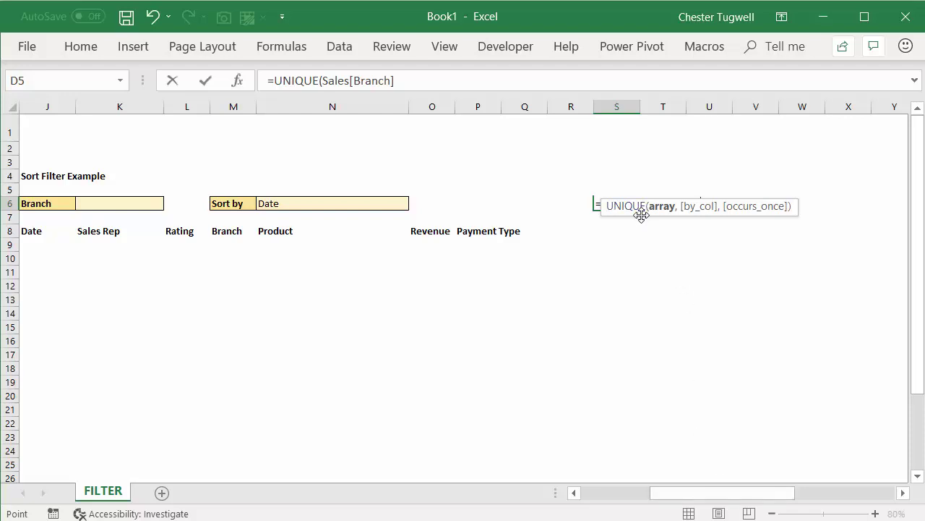
left_click_drag(642, 215, 649, 265)
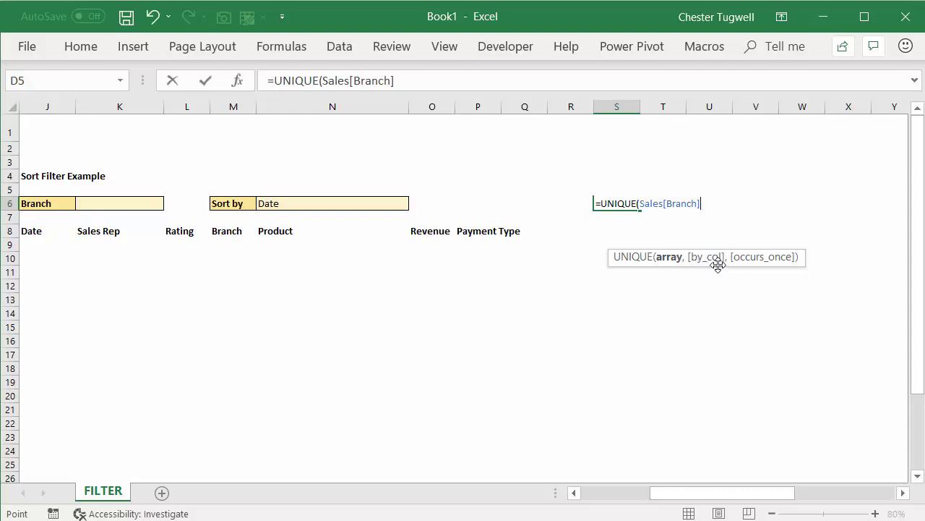
type(",")
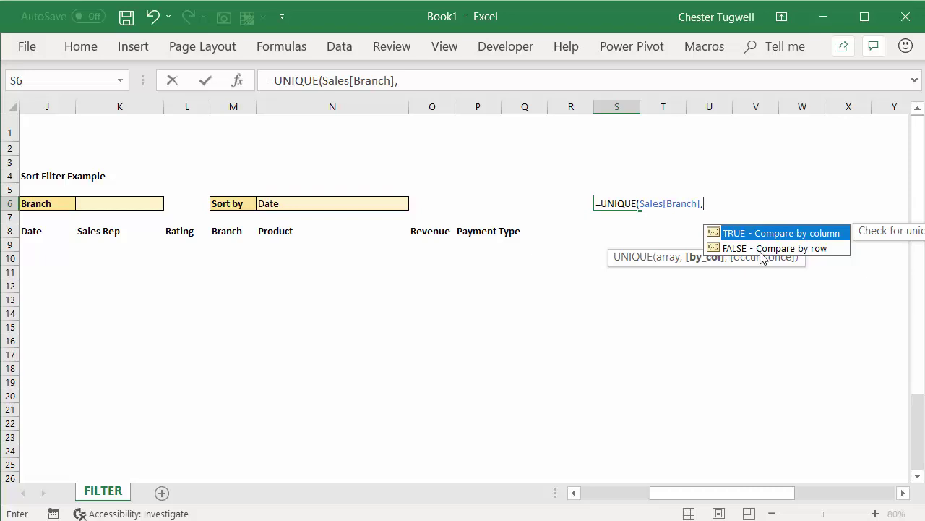
type(",")
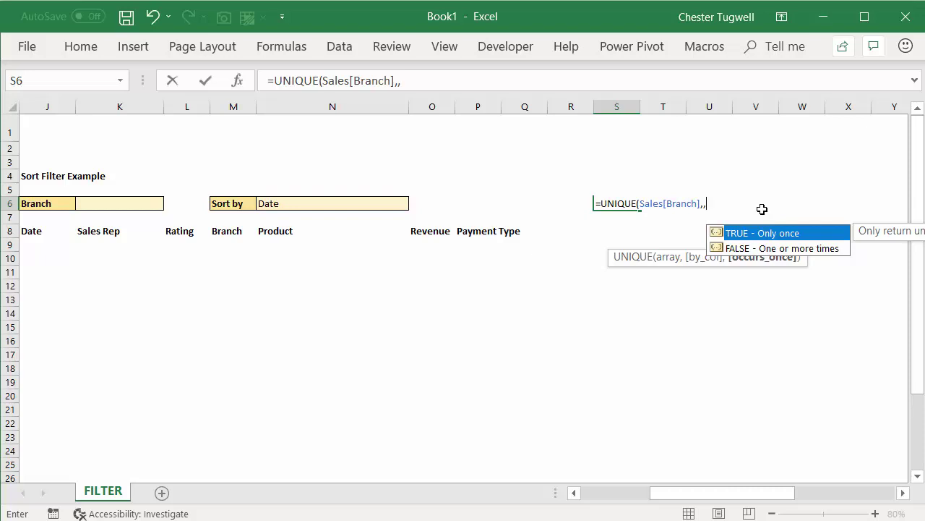
key("BackSpace")
key("BackSpace")
type(")")
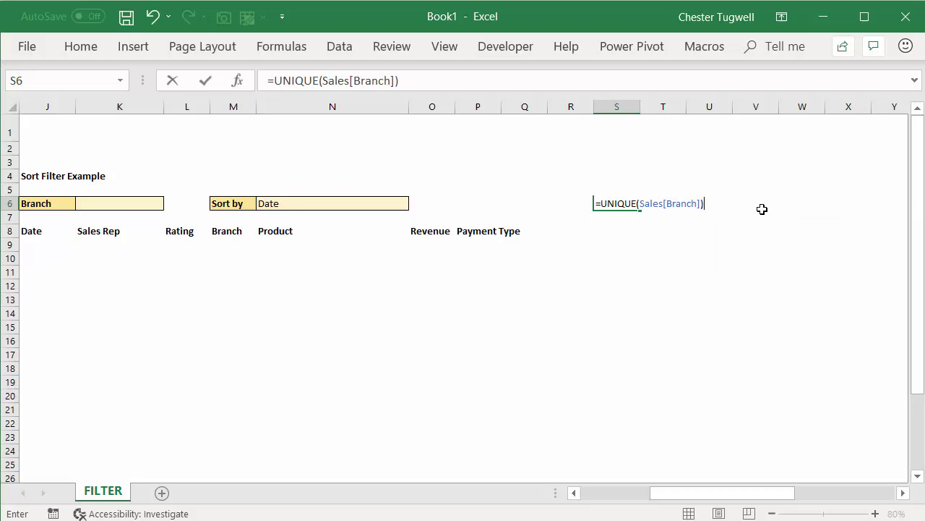
key("Return")
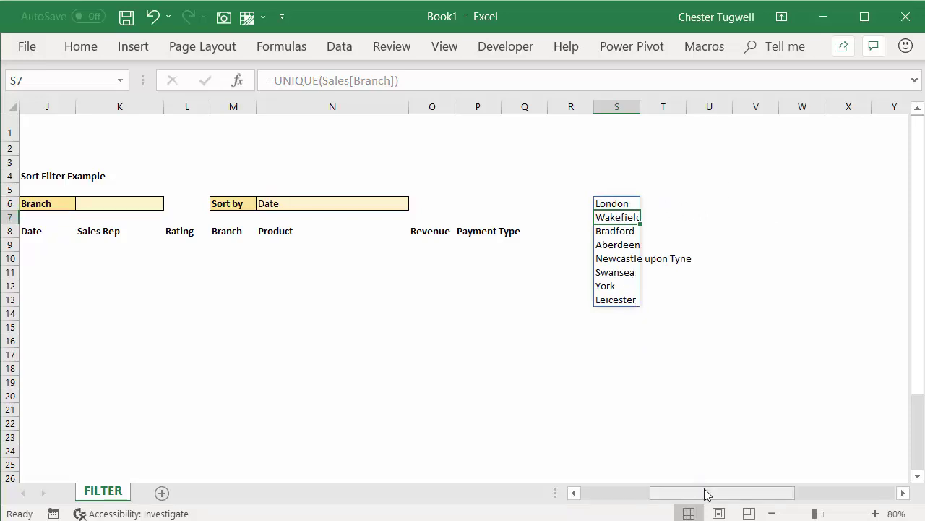
Wrap the S6 formula into =SORT(UNIQUE(Sales[Branch])) for an alphabetical branch list
left_click_drag(709, 500, 710, 501)
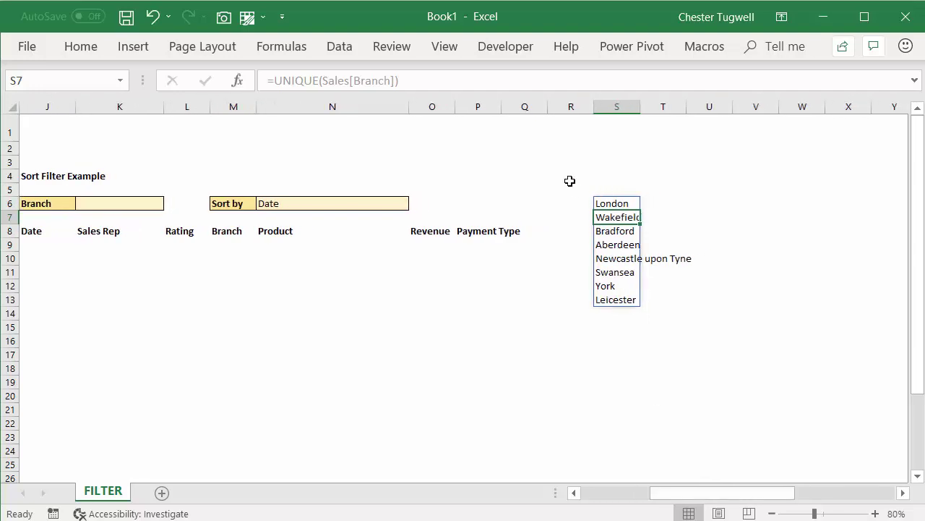
left_click(599, 203)
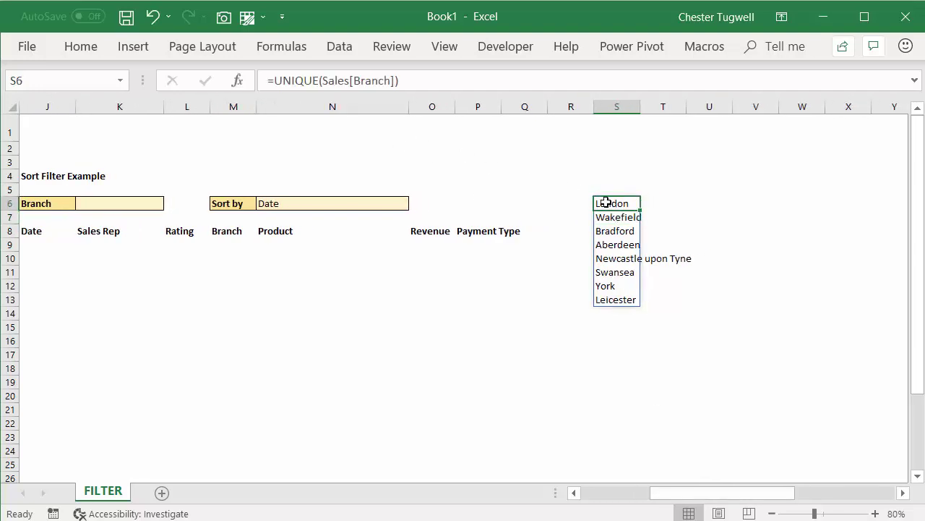
double_click(600, 204)
type("sort")
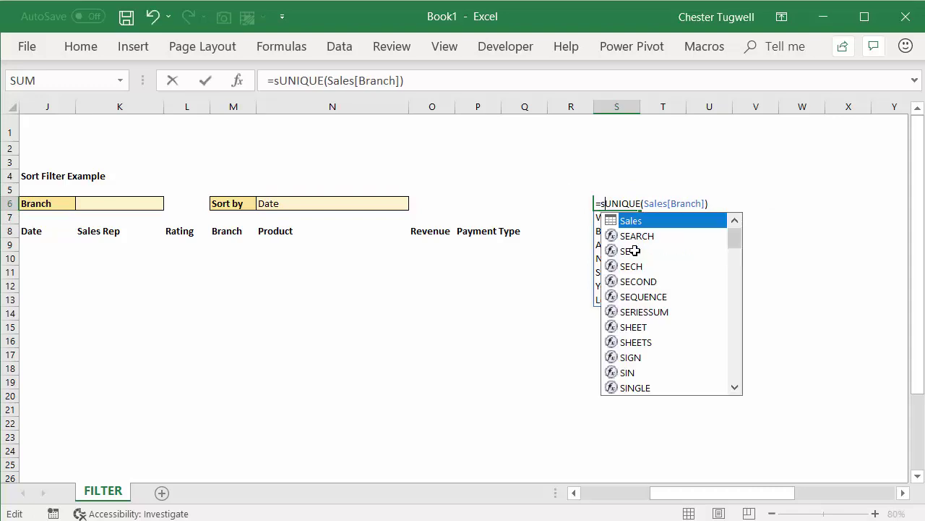
type("(")
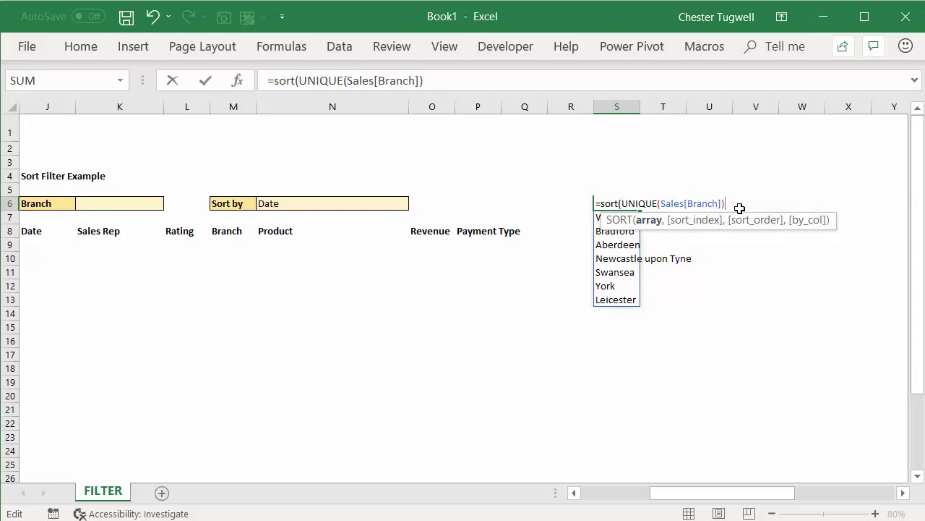
type(")")
key("Return")
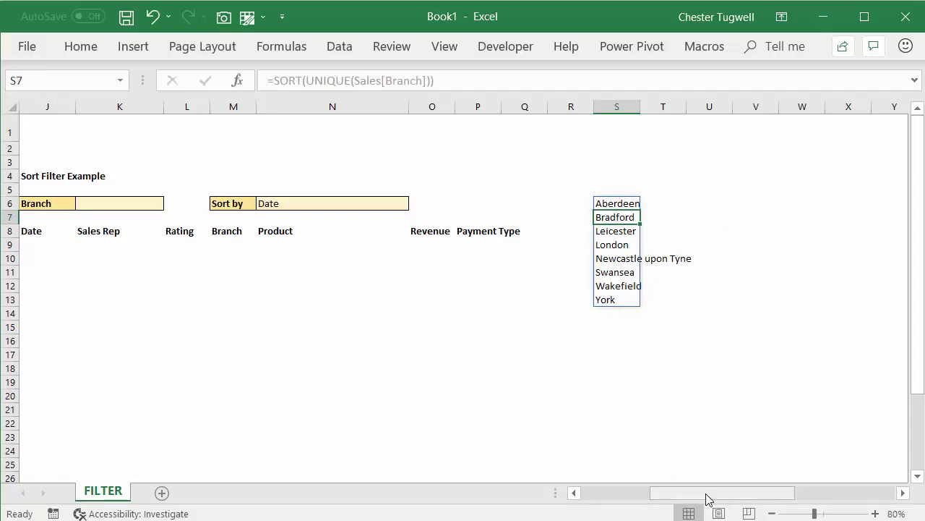
Add a test 'Chichester' entry below the Branch column as a new table row
left_click_drag(707, 498, 636, 498)
scroll(246, 335, "down", 3)
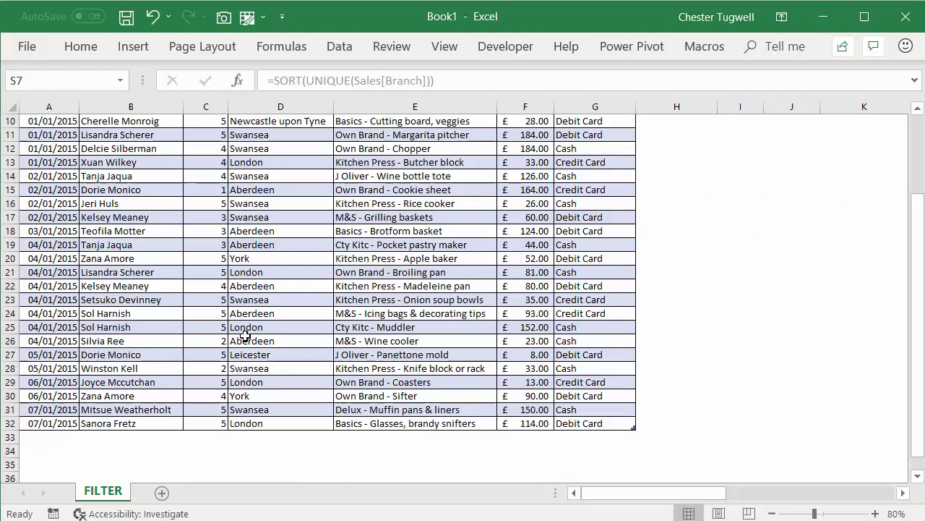
left_click(253, 437)
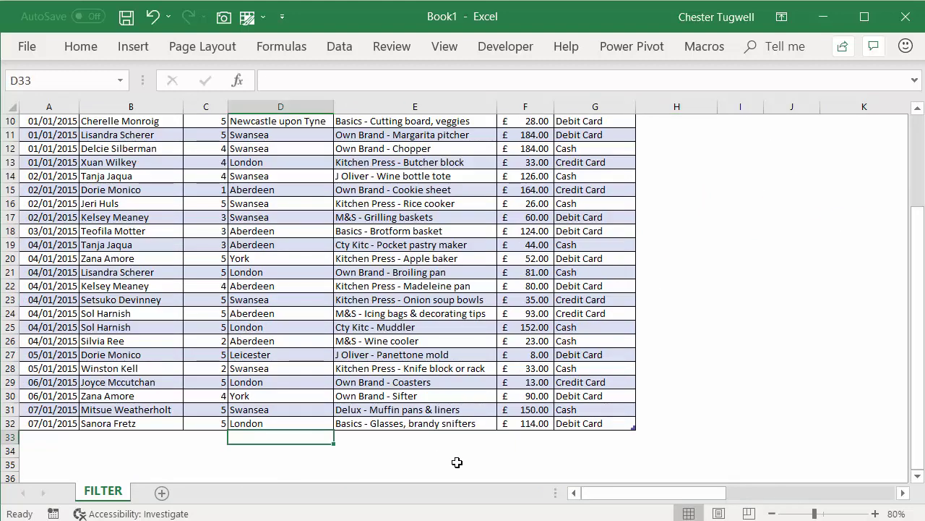
type("Chichester")
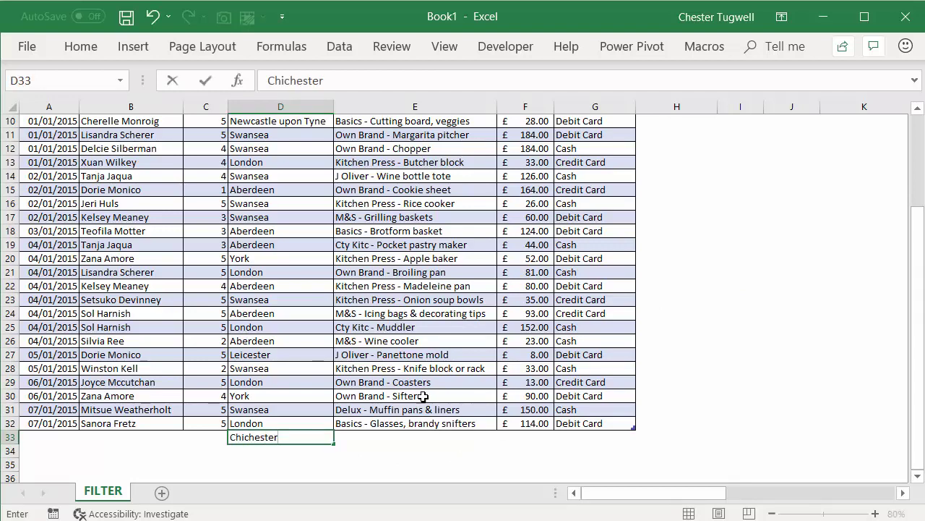
left_click(428, 381)
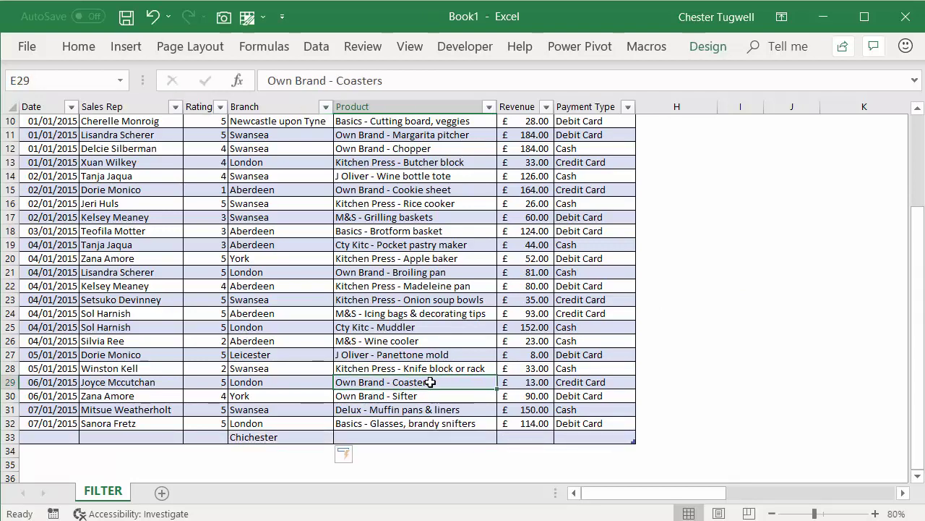
left_click_drag(629, 497, 701, 499)
Remove row 33 from the Sales table with Delete > Table Rows
scroll(551, 354, "up", 3)
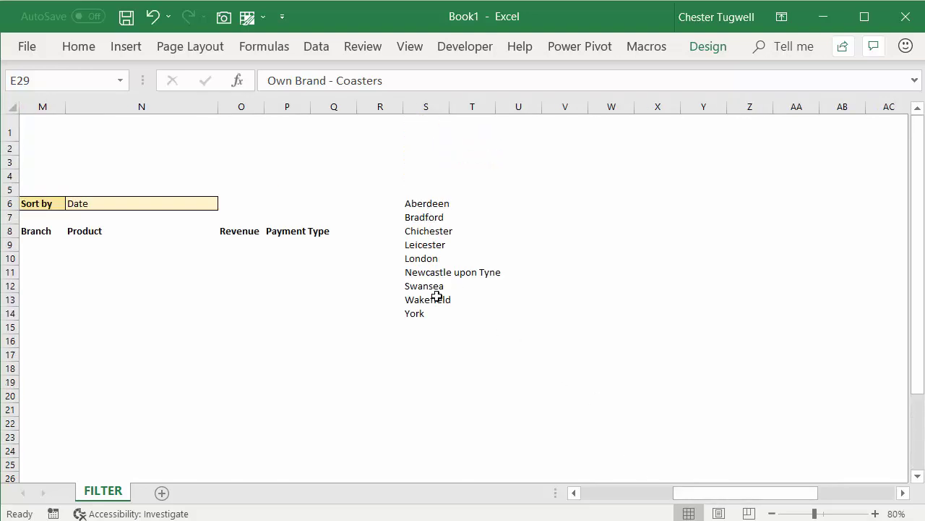
left_click(647, 501)
scroll(264, 380, "down", 3)
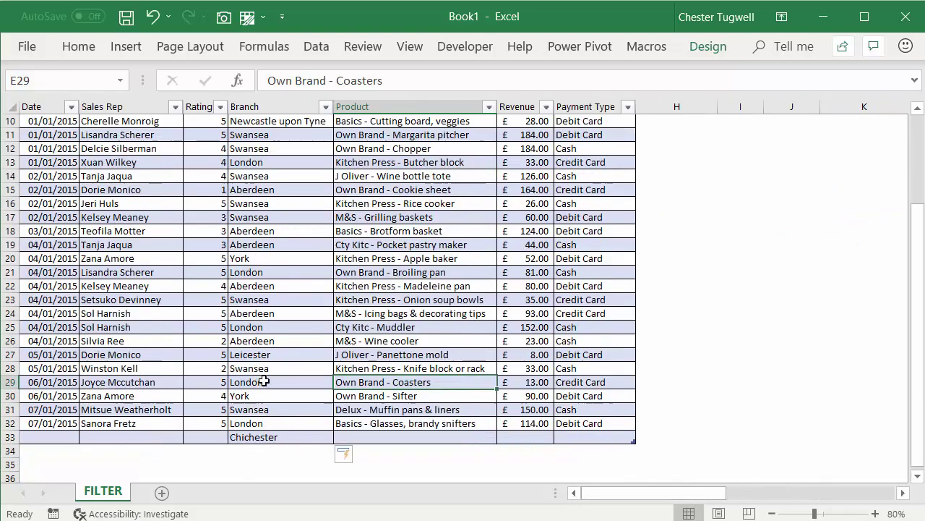
left_click(120, 438)
right_click(120, 438)
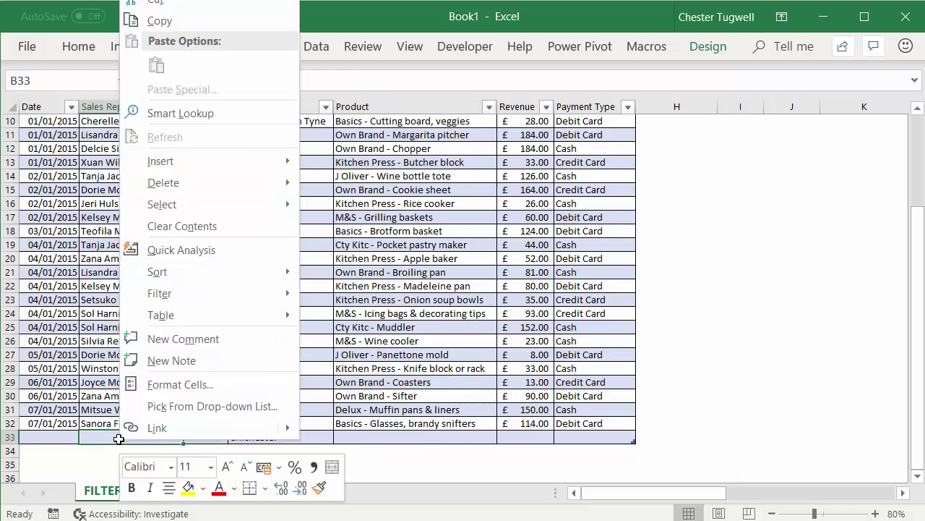
mouse_move(154, 189)
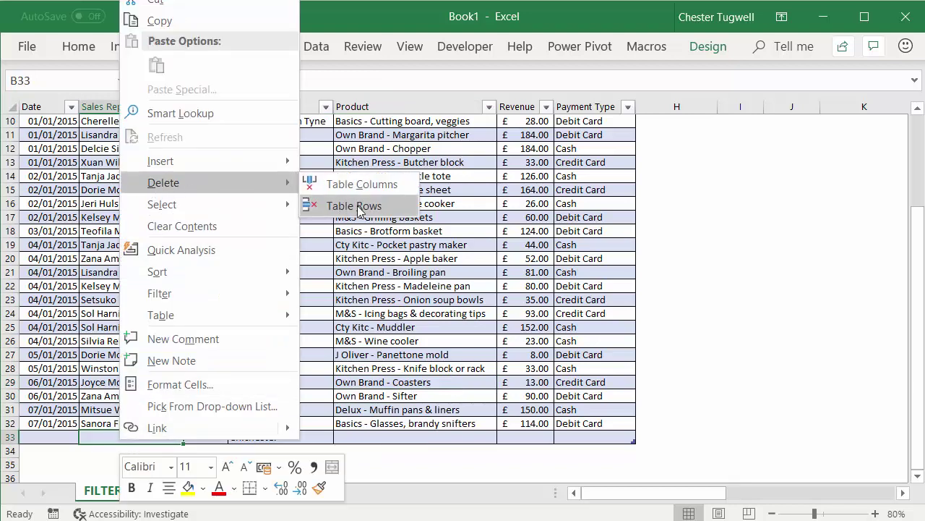
left_click(358, 207)
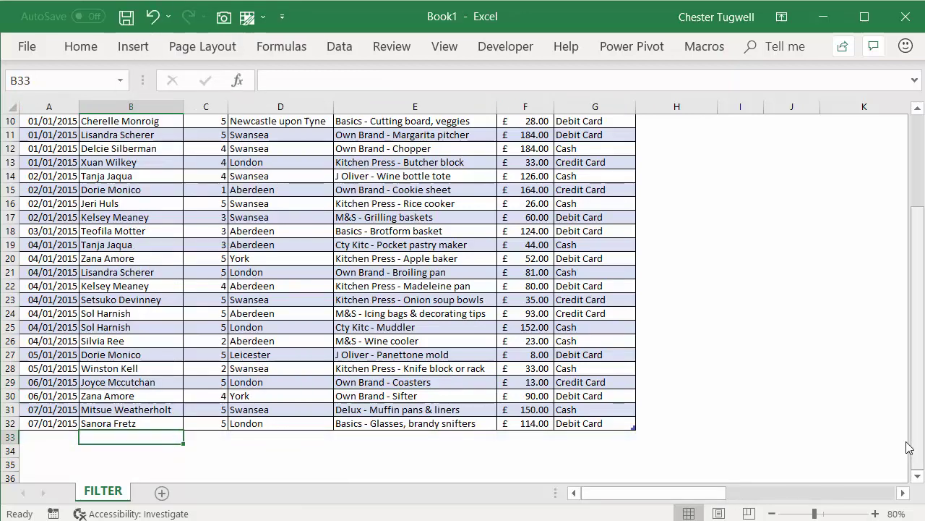
scroll(882, 339, "up", 3)
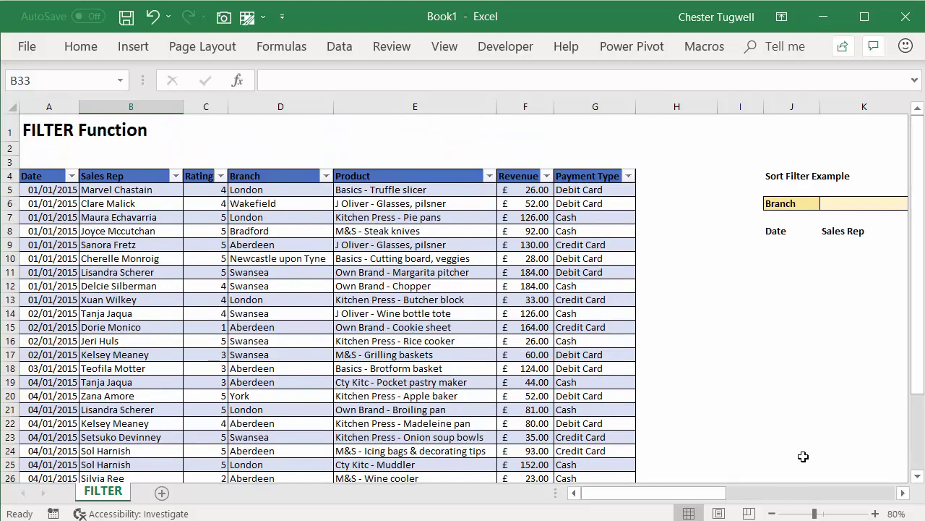
left_click_drag(699, 490, 760, 492)
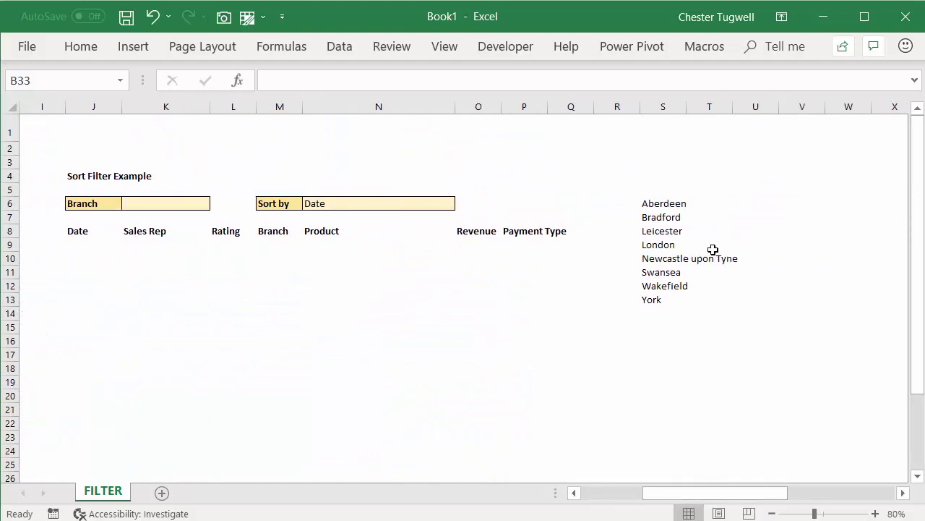
Give K6 a List data validation with source =$S$6# for the branch dropdown
left_click(159, 203)
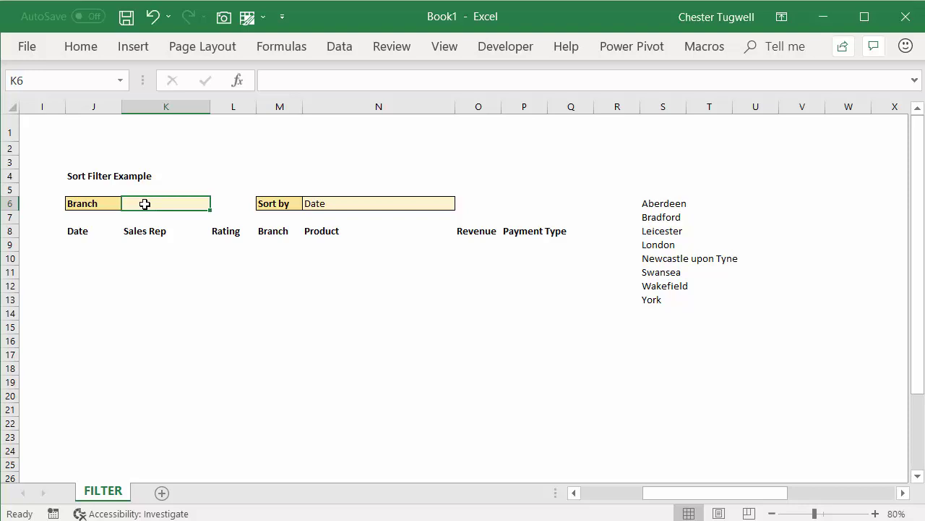
left_click(341, 48)
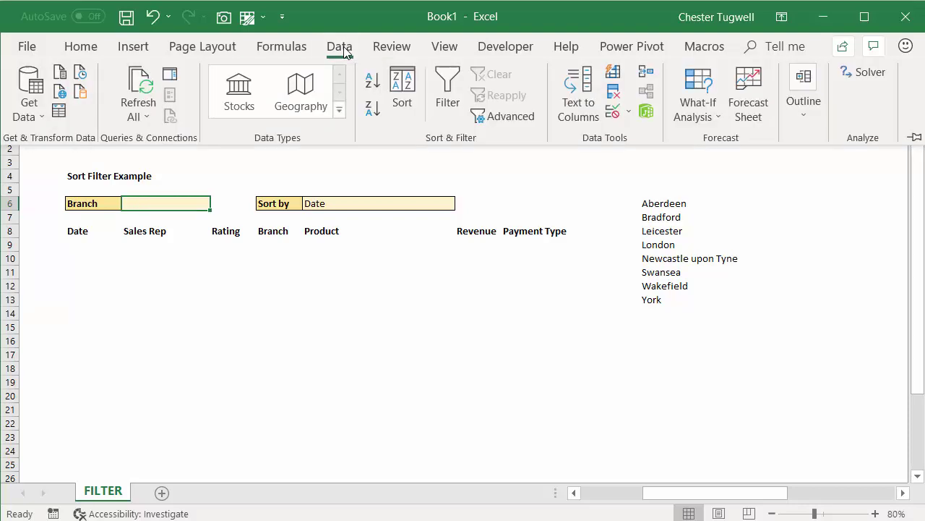
left_click(612, 112)
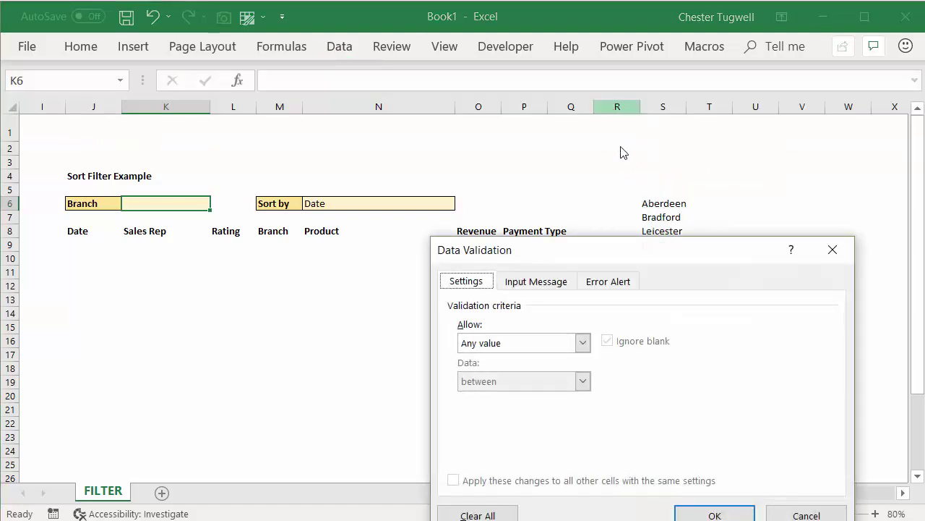
left_click(582, 345)
left_click(498, 396)
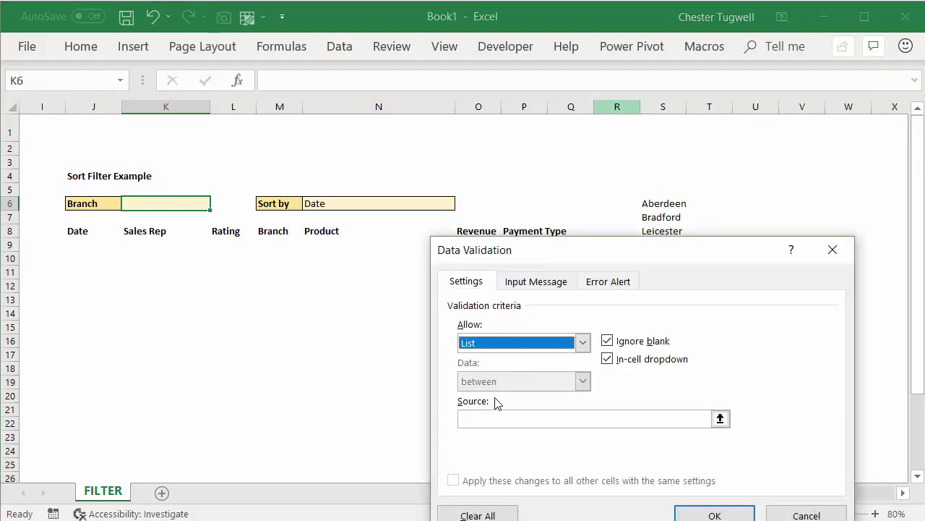
left_click_drag(603, 254, 442, 252)
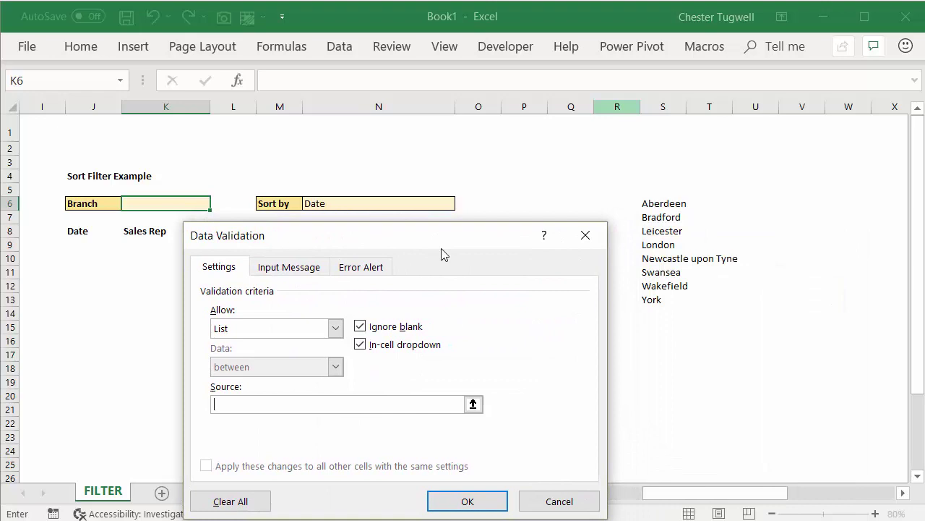
left_click_drag(647, 207, 649, 299)
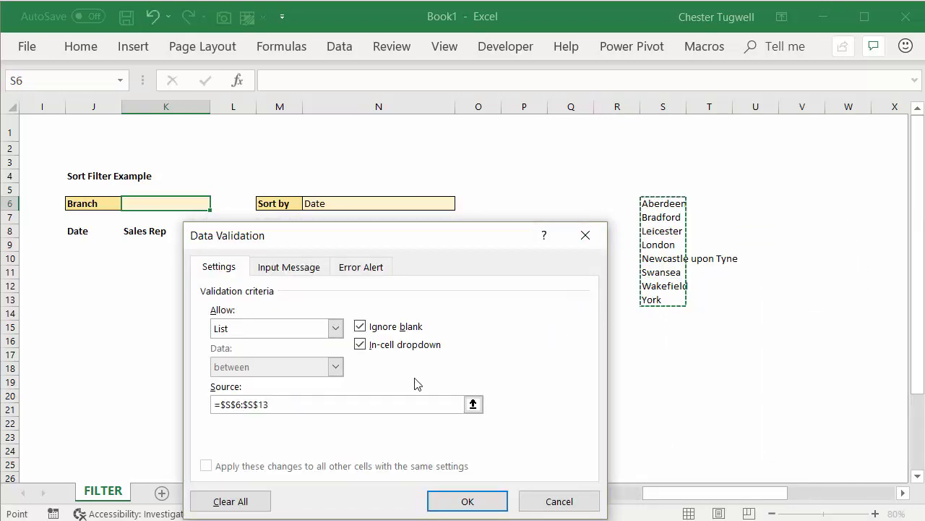
left_click_drag(279, 405, 221, 404)
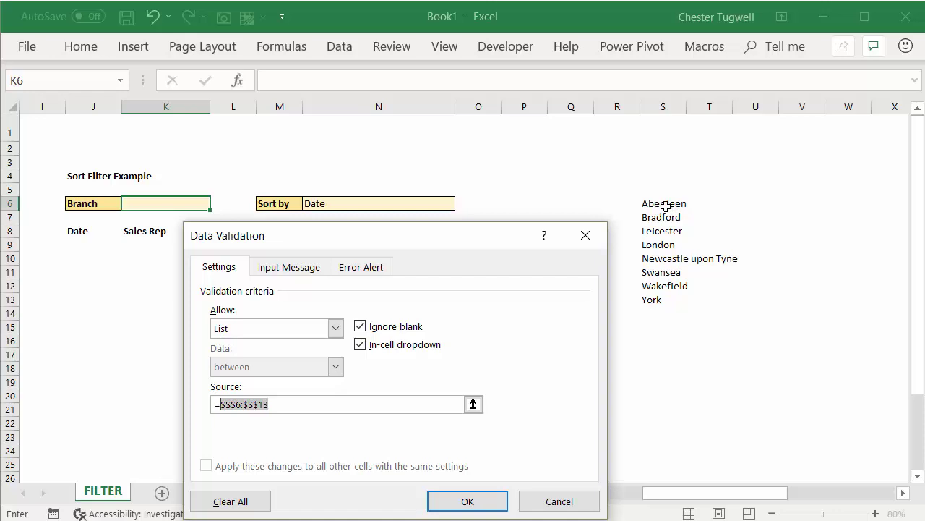
left_click(665, 205)
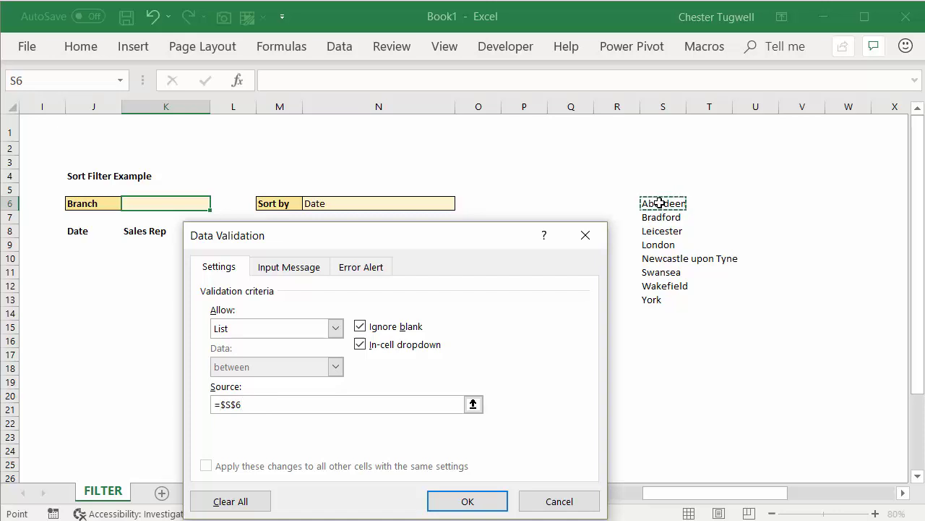
type("#")
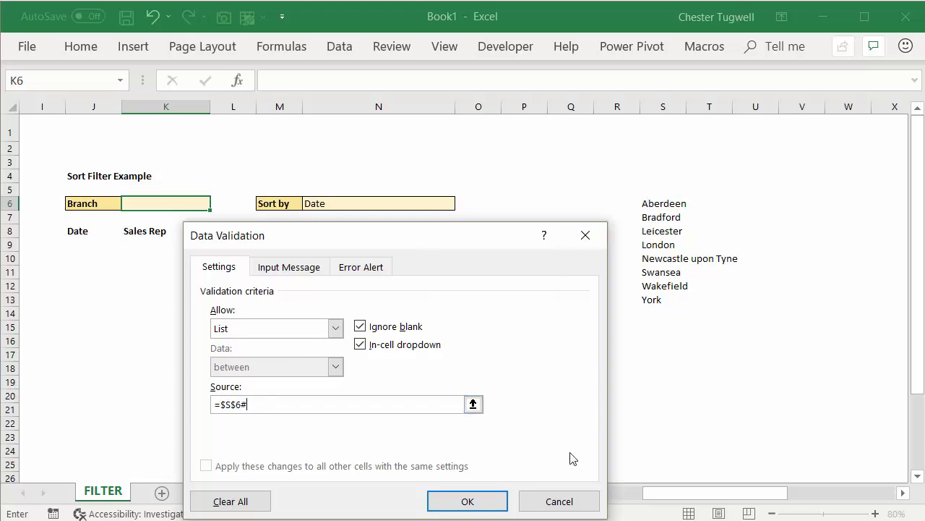
left_click(469, 501)
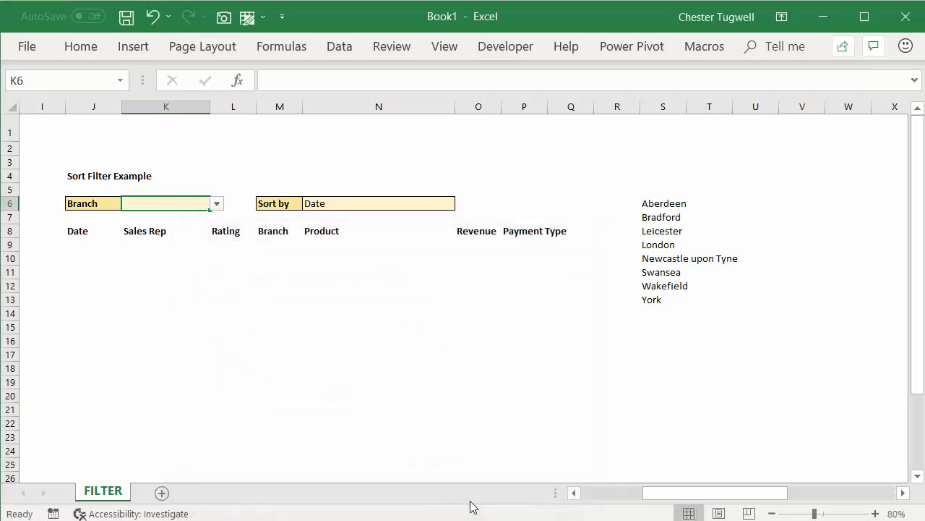
left_click_drag(727, 498, 659, 446)
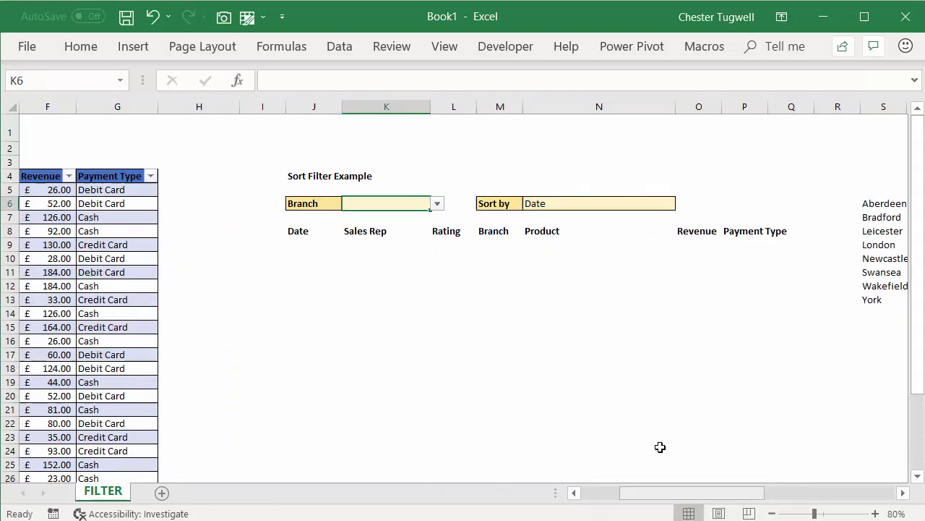
left_click(437, 204)
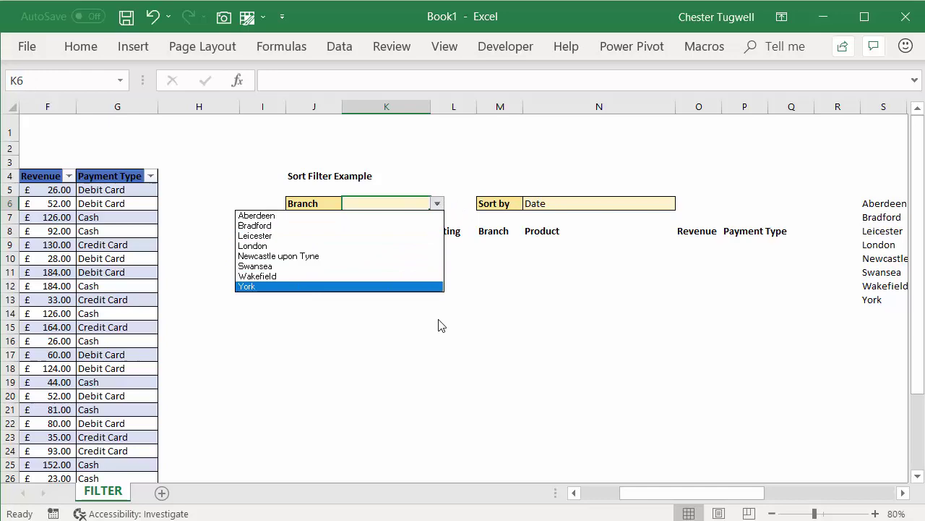
key("Escape")
left_click_drag(639, 503, 600, 495)
scroll(155, 326, "down", 3)
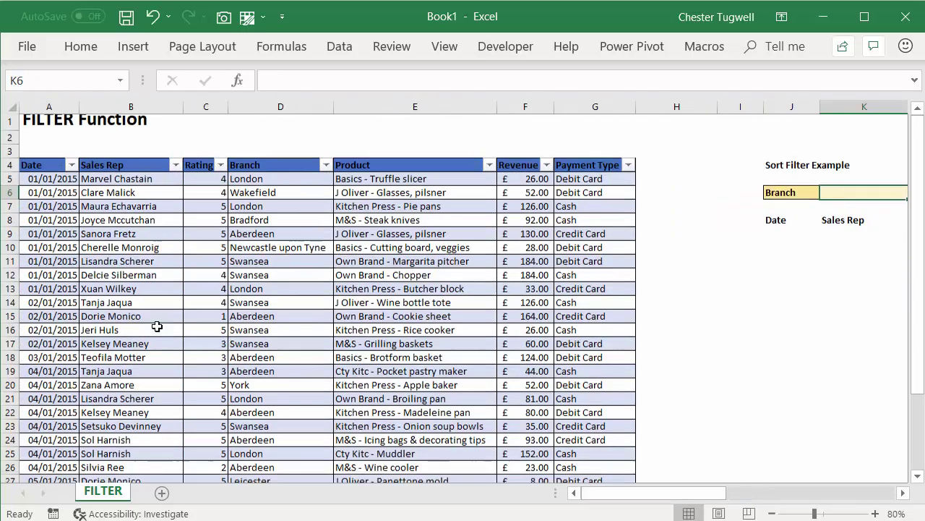
left_click(246, 437)
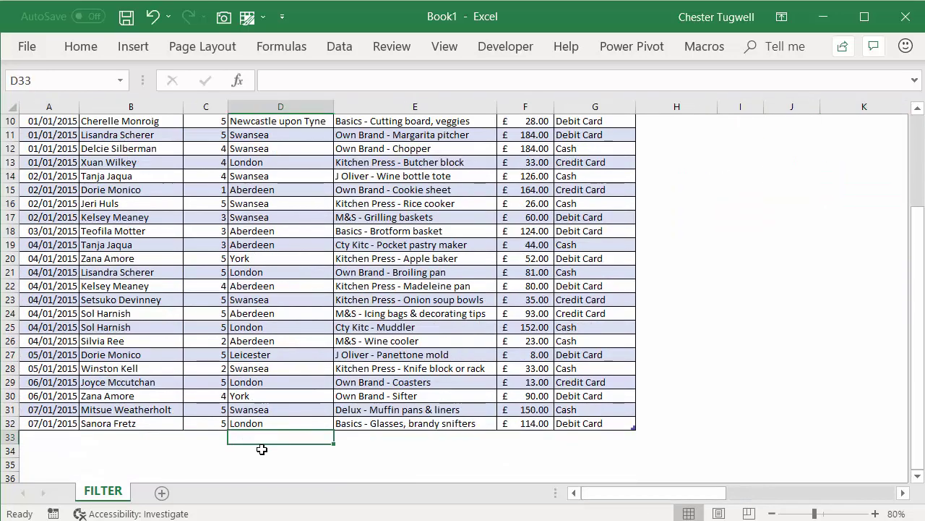
type("Chichester")
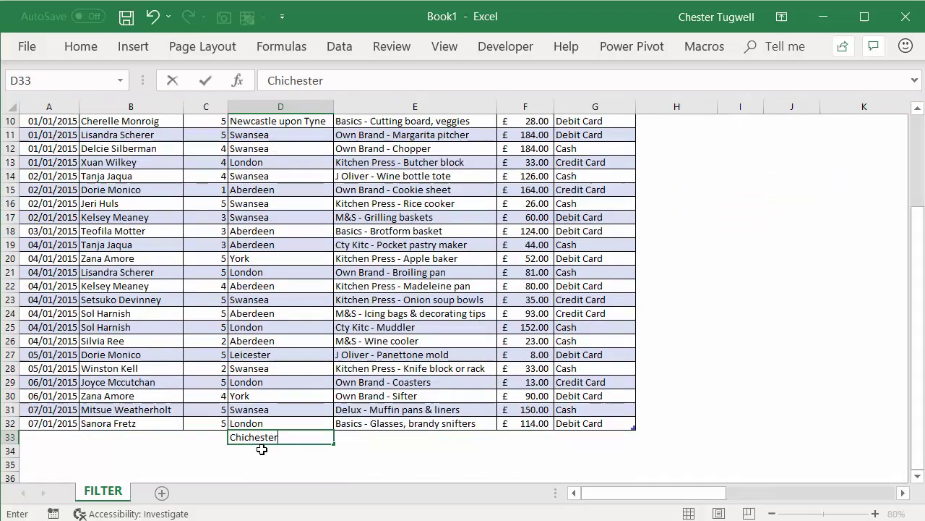
key("Return")
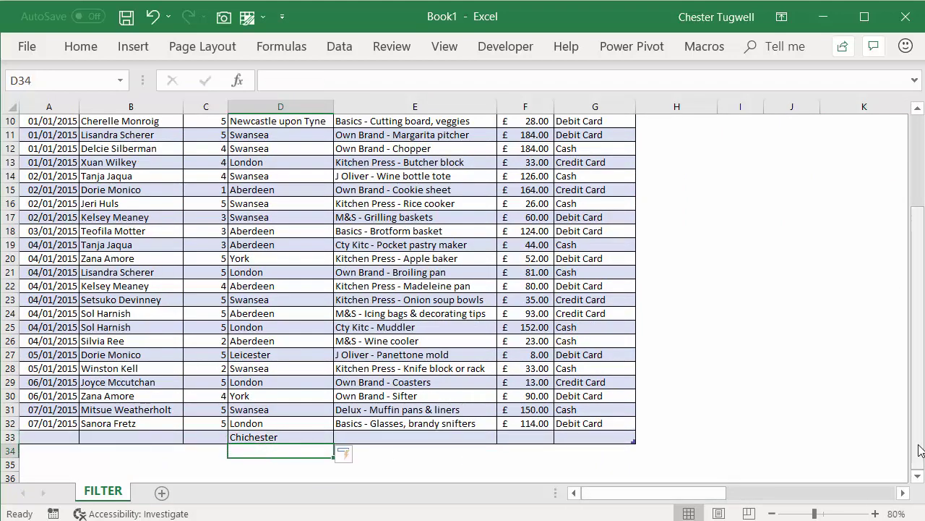
scroll(920, 449, "up", 3)
left_click_drag(719, 490, 749, 496)
left_click(568, 203)
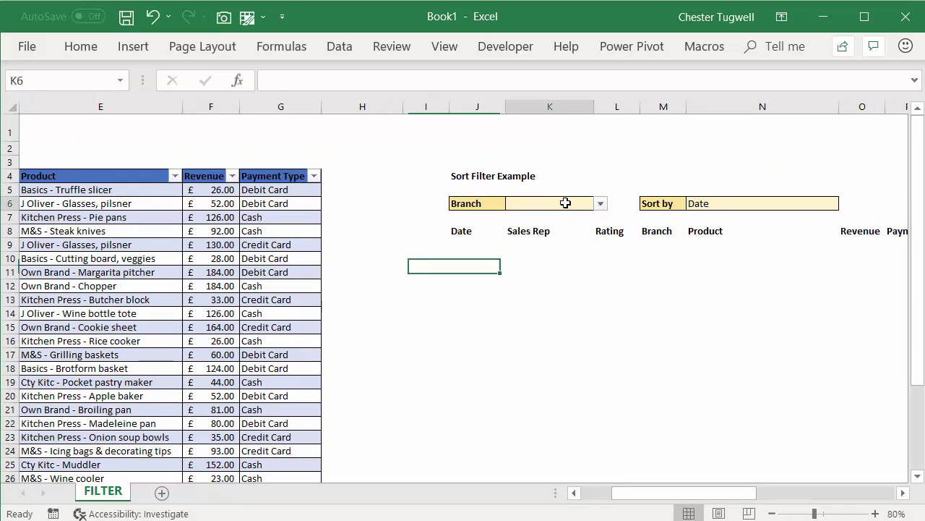
left_click(602, 204)
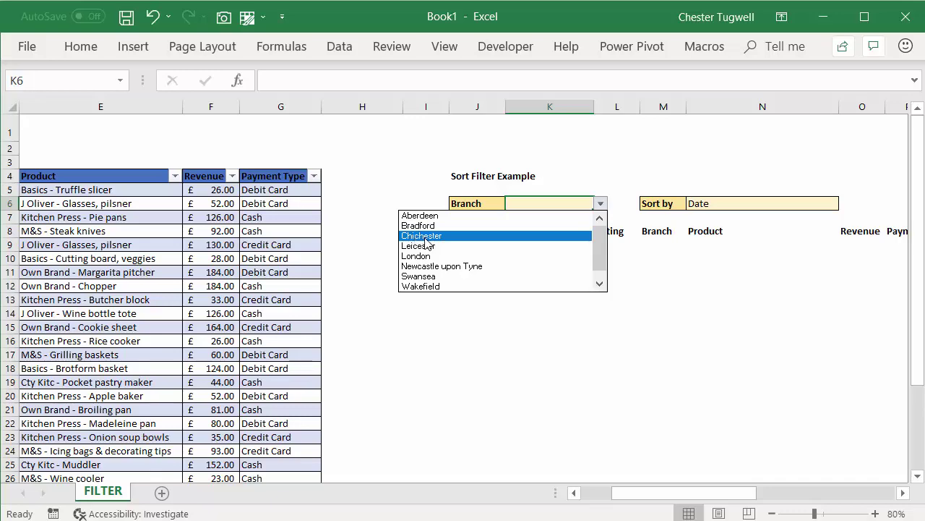
key("Escape")
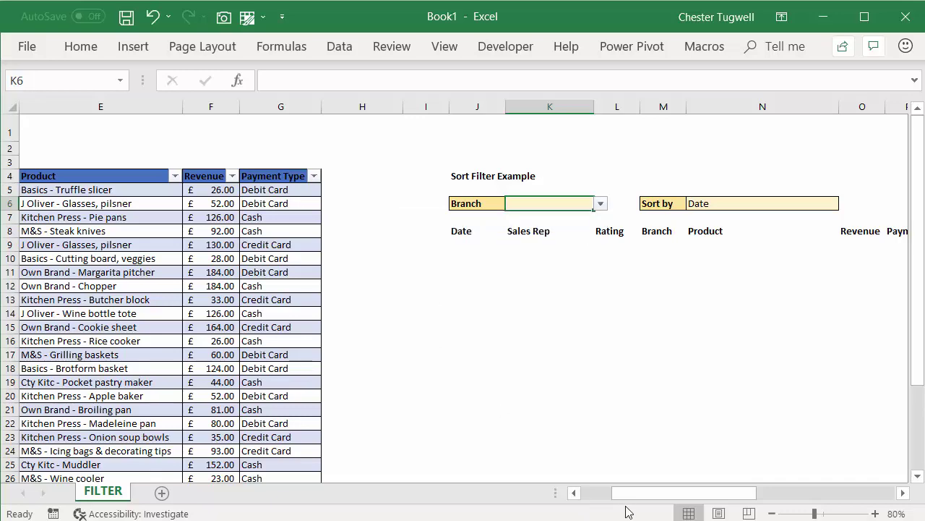
left_click_drag(629, 492, 599, 493)
scroll(268, 357, "down", 3)
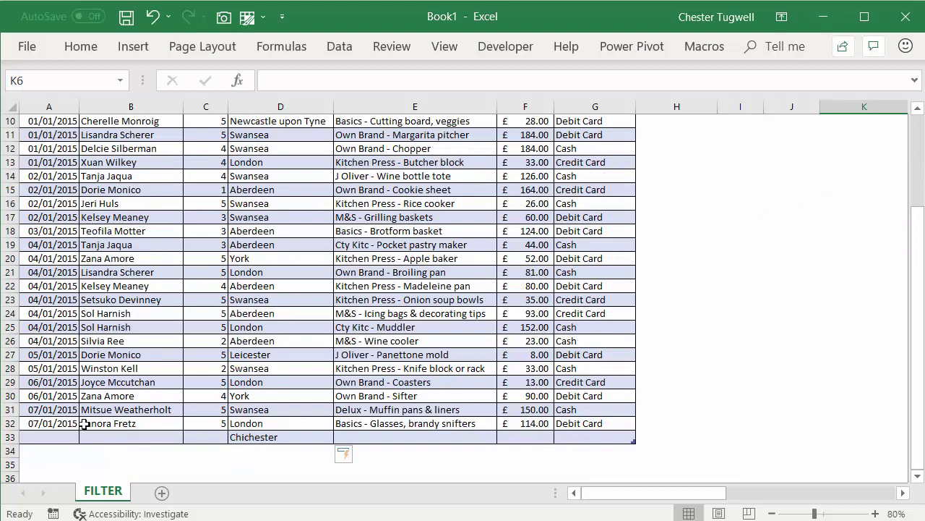
left_click(131, 440)
right_click(138, 438)
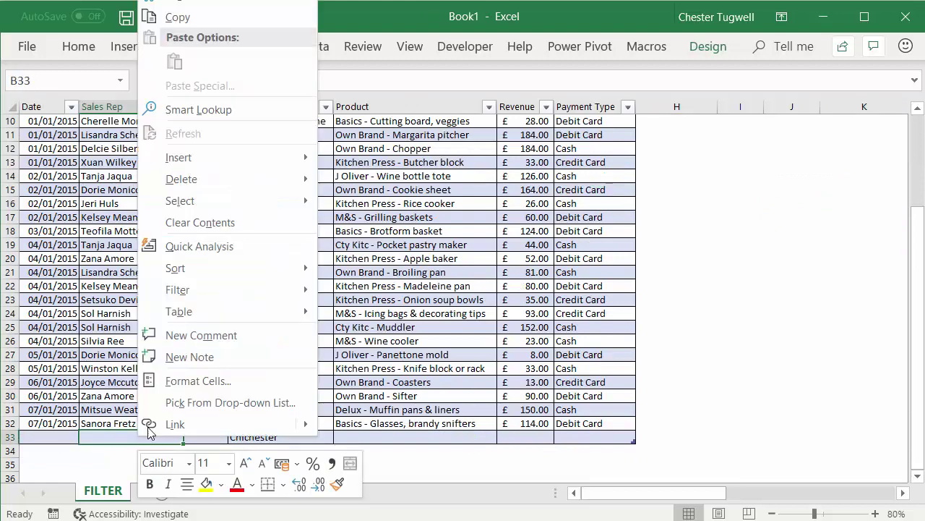
mouse_move(197, 182)
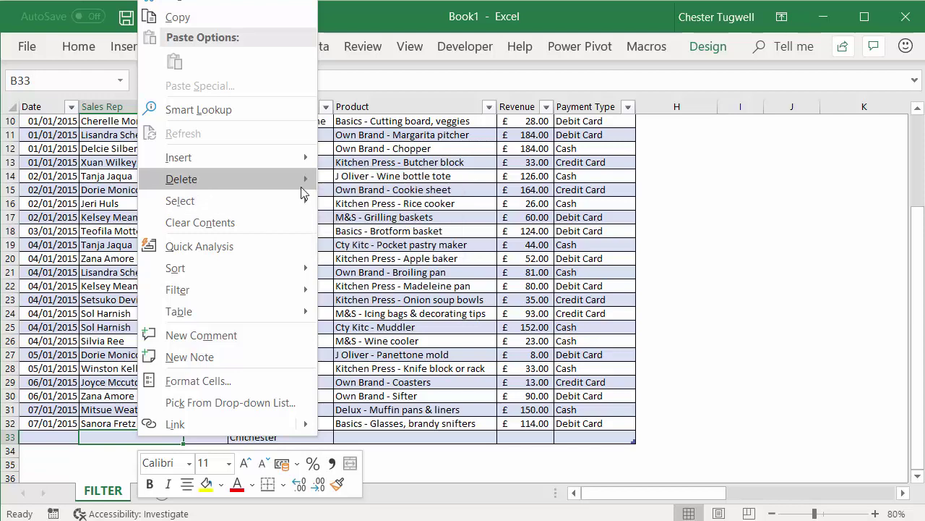
mouse_move(299, 178)
left_click(365, 201)
scroll(704, 381, "up", 3)
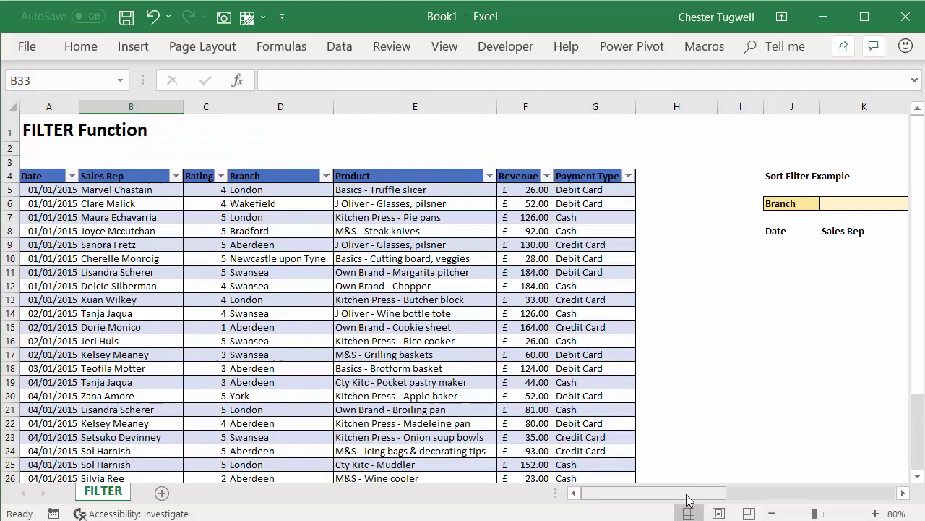
Choose London in the K6 Branch dropdown after checking Chichester is no longer listed
left_click_drag(694, 494, 718, 498)
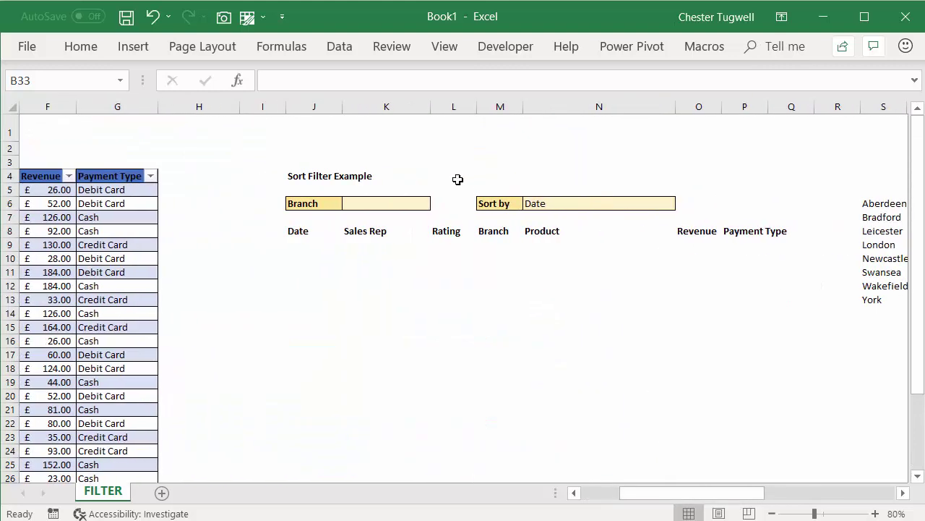
left_click(403, 201)
left_click(438, 204)
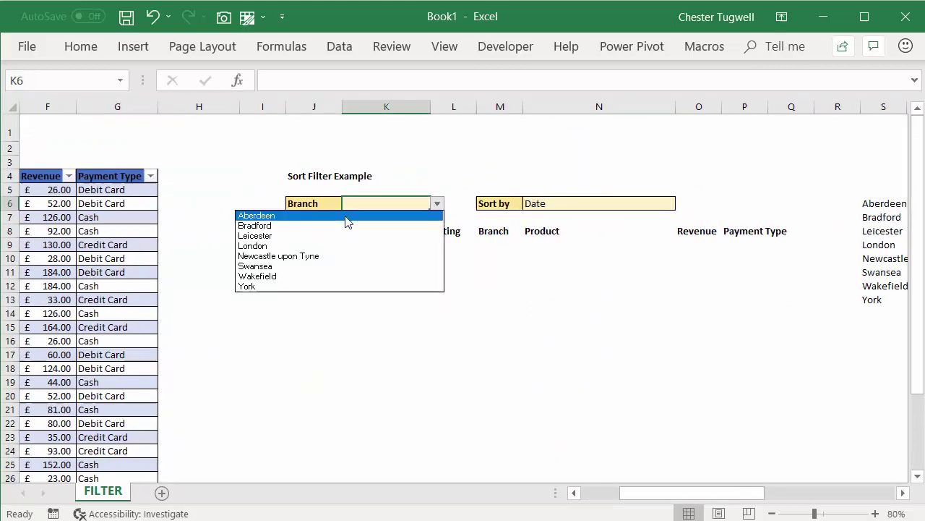
left_click(346, 227)
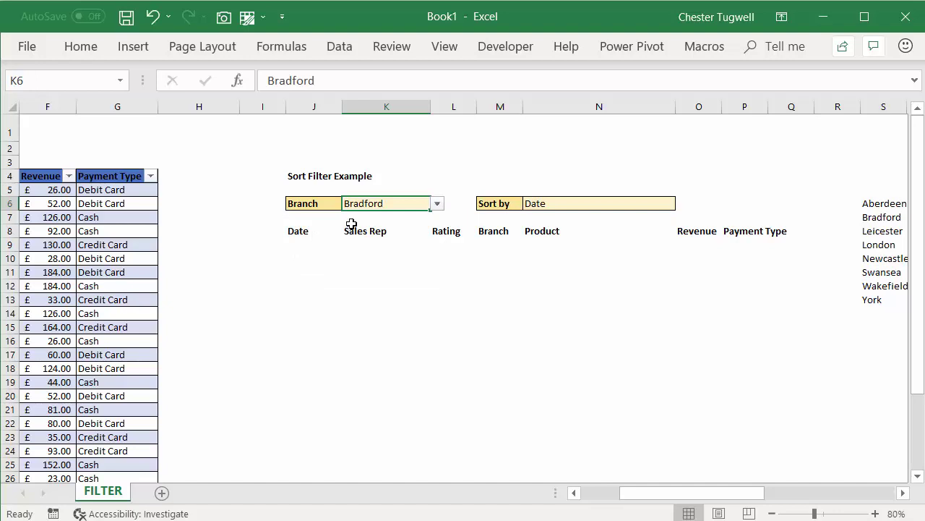
left_click(439, 205)
left_click(333, 248)
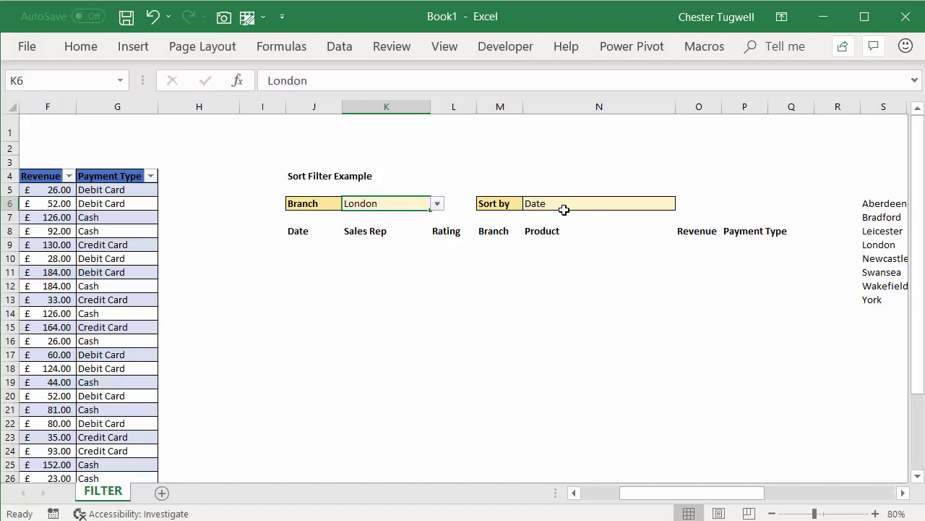
Set the N6 Sort by dropdown to Revenue and select J9 for the results
left_click(567, 201)
left_click(683, 204)
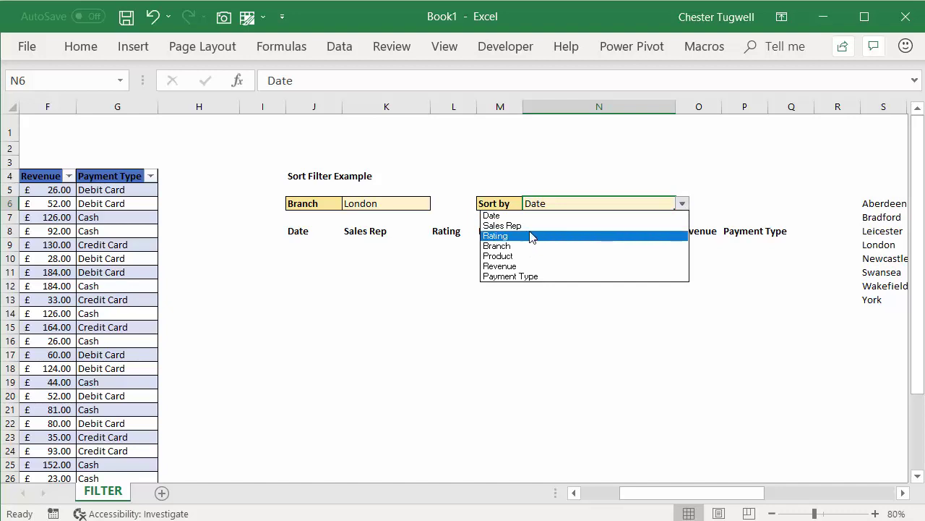
left_click(518, 266)
left_click(300, 243)
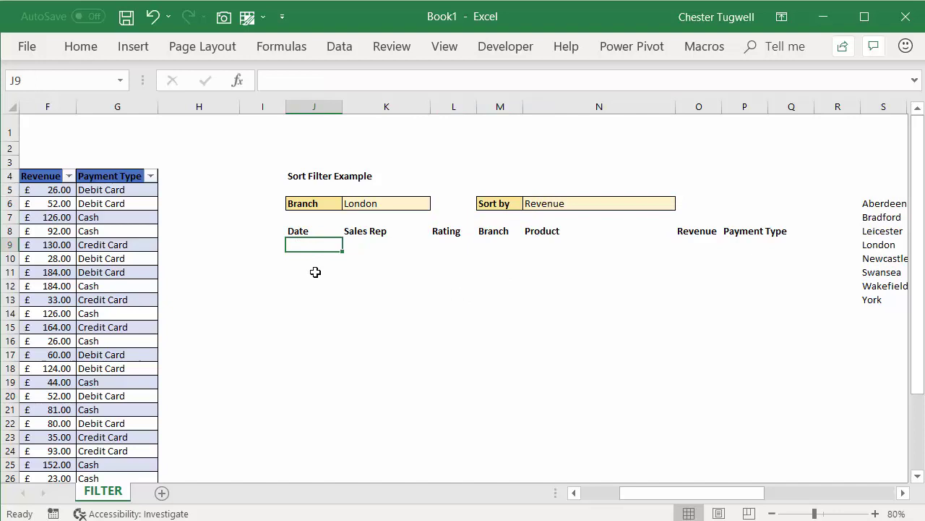
left_click_drag(638, 499, 622, 499)
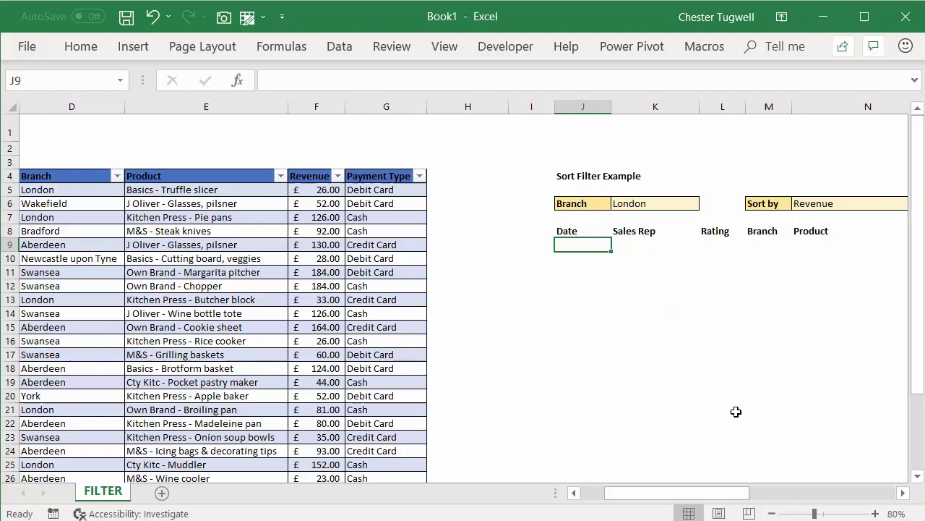
Zoom to 100% and start =FILTER( in J9 with the whole Sales table as the array
left_click(876, 513)
left_click(876, 513)
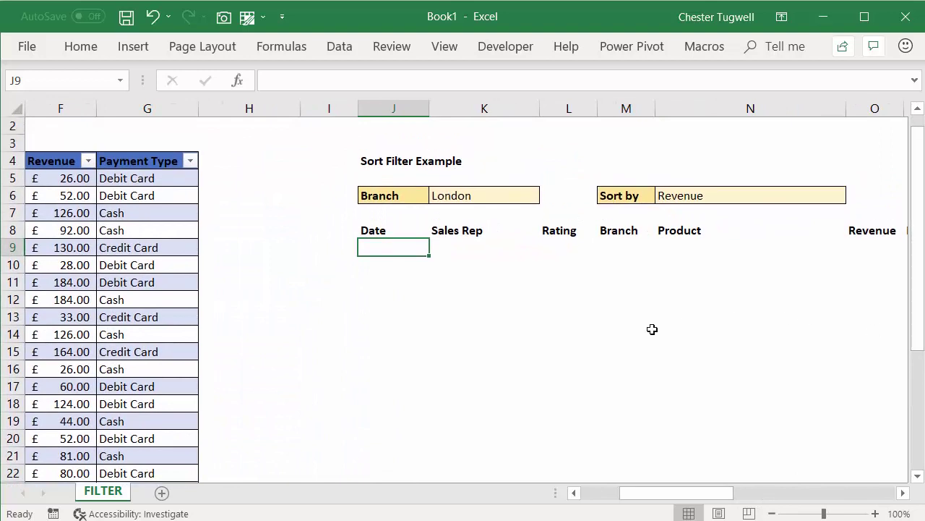
type("=filte")
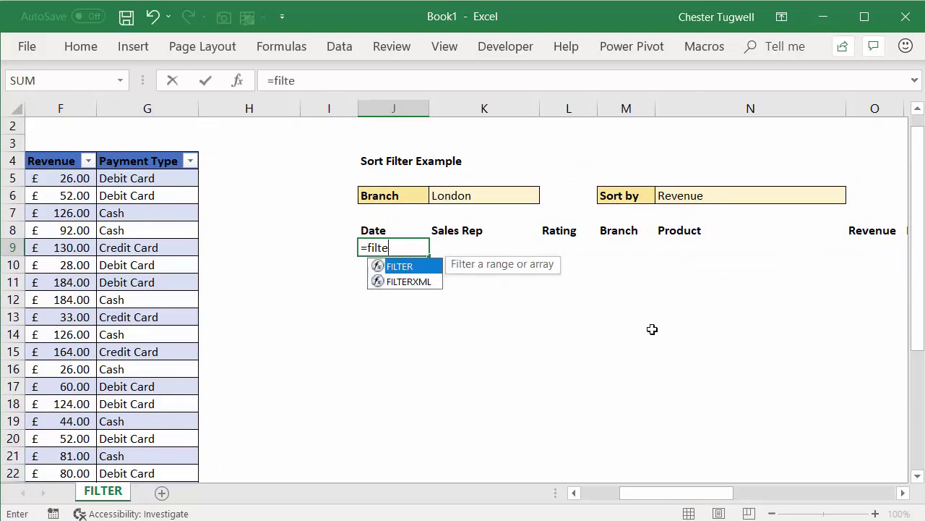
type("r(")
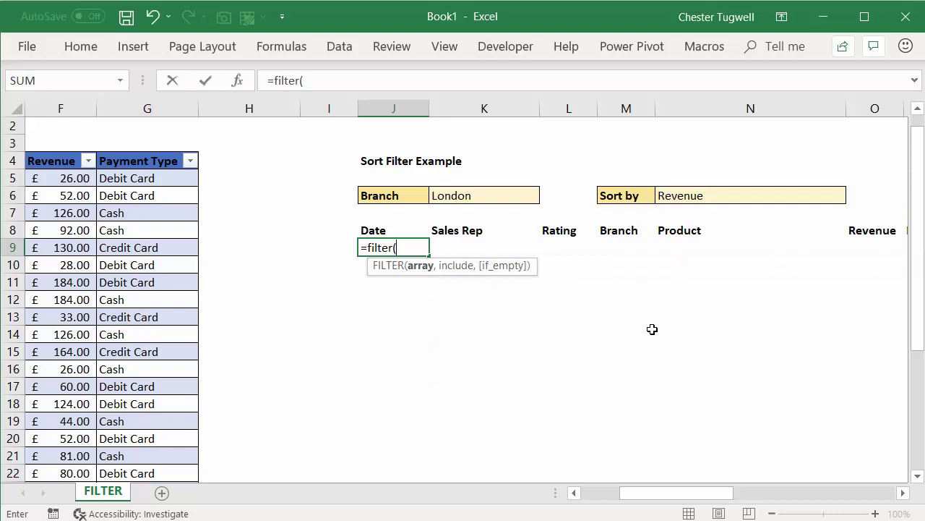
left_click_drag(646, 500, 651, 499)
left_click_drag(646, 499, 609, 499)
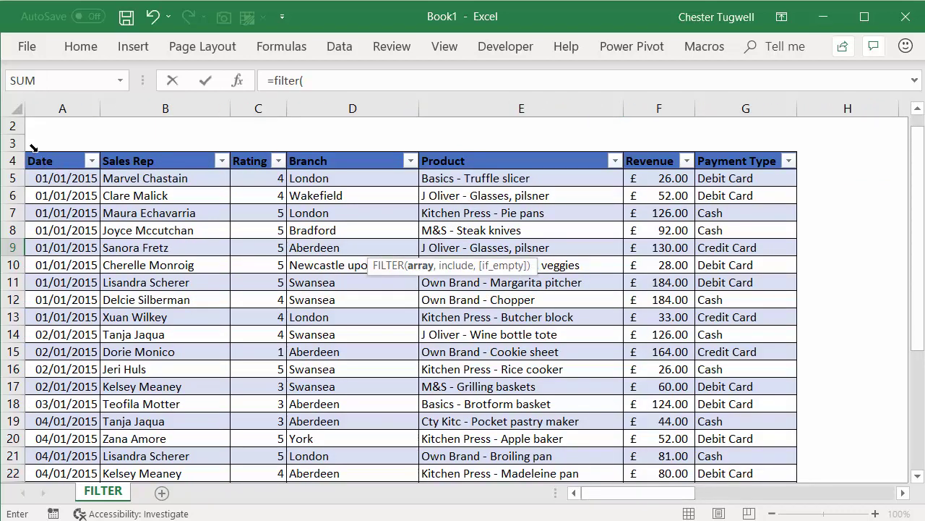
left_click(31, 149)
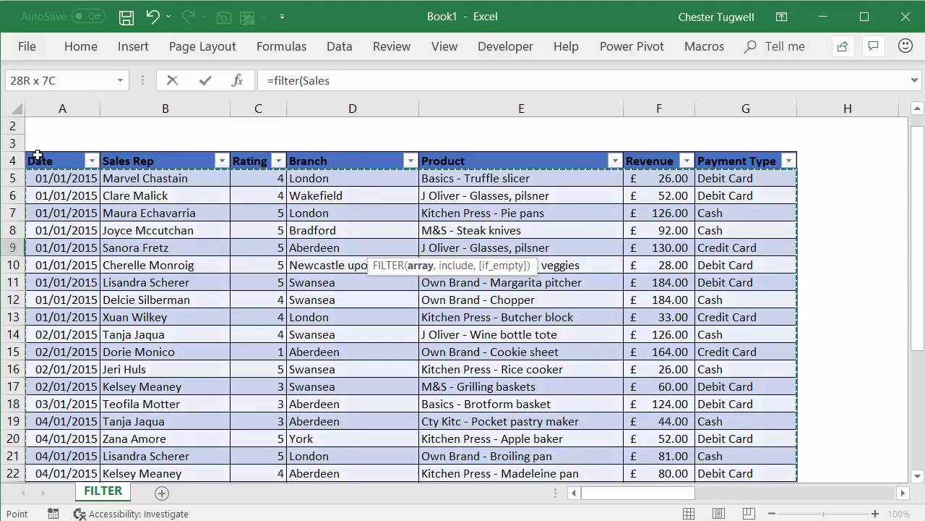
Add the condition Sales[Branch]=K6 and the "No records found" fallback to the FILTER
left_click_drag(591, 504, 637, 499)
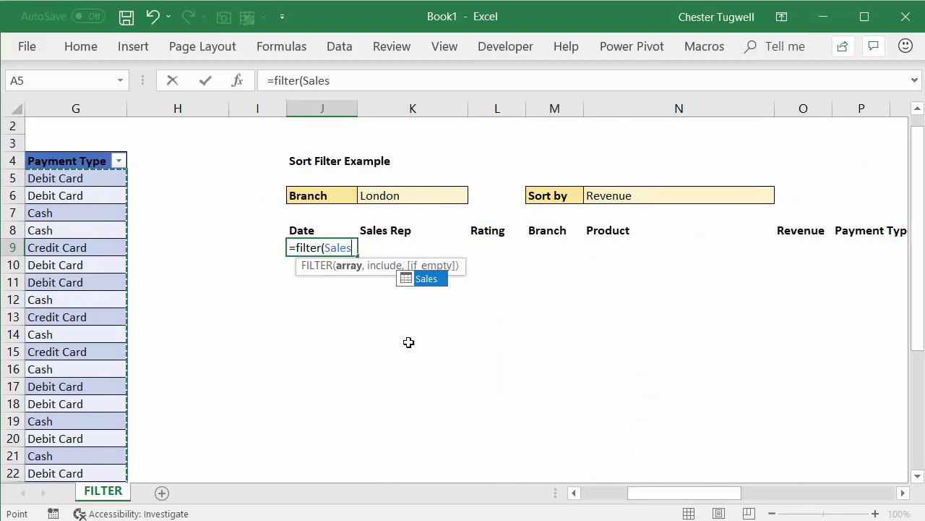
type(",")
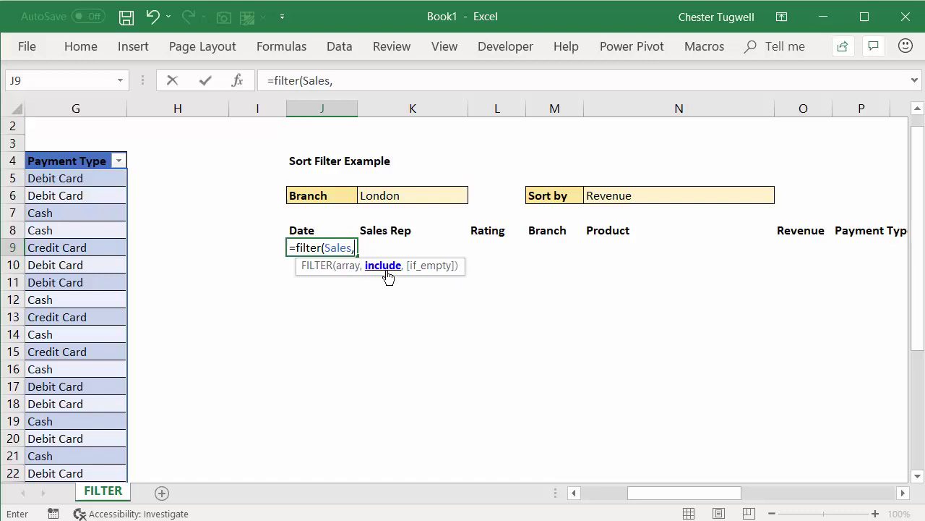
left_click_drag(644, 494, 611, 496)
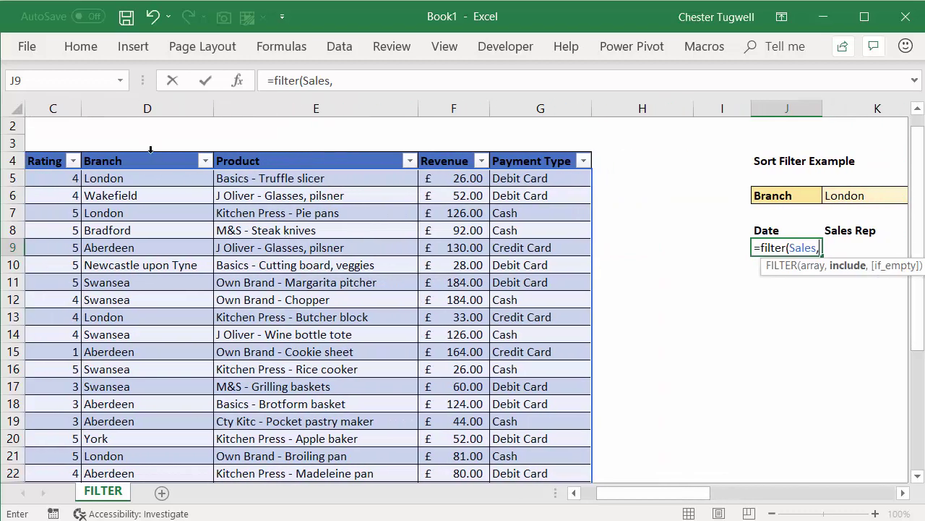
left_click(150, 149)
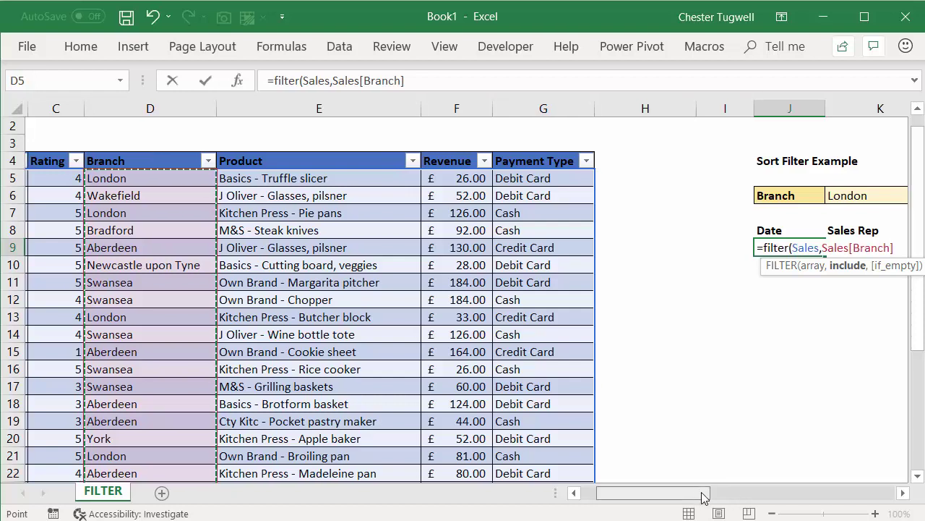
left_click_drag(704, 498, 730, 496)
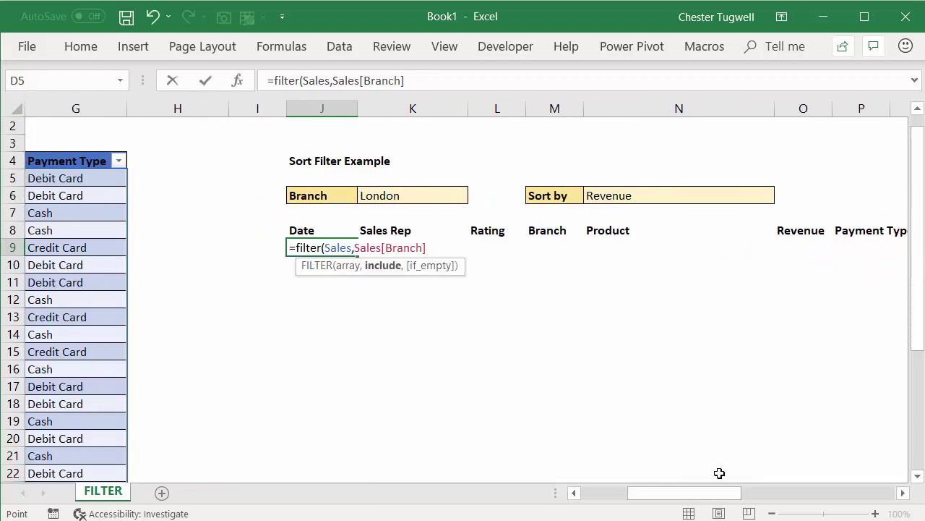
type("=")
left_click(396, 193)
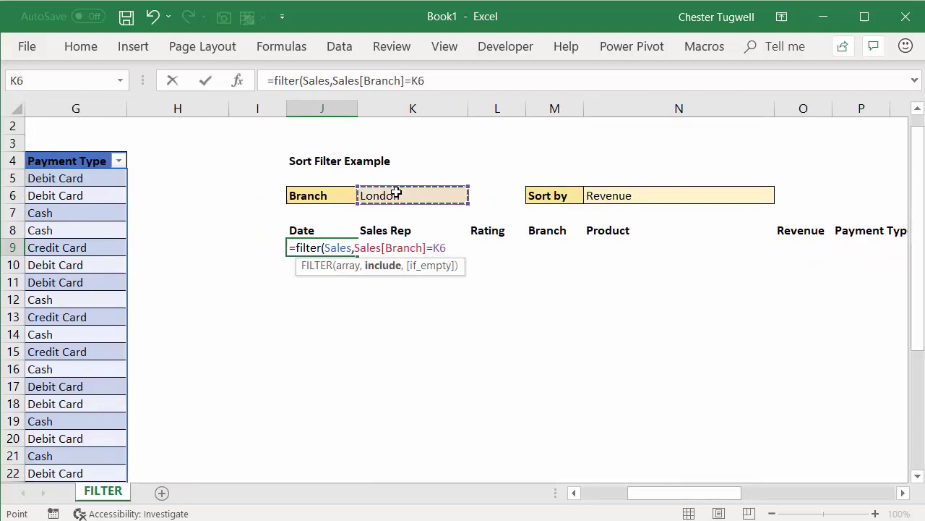
type(",")
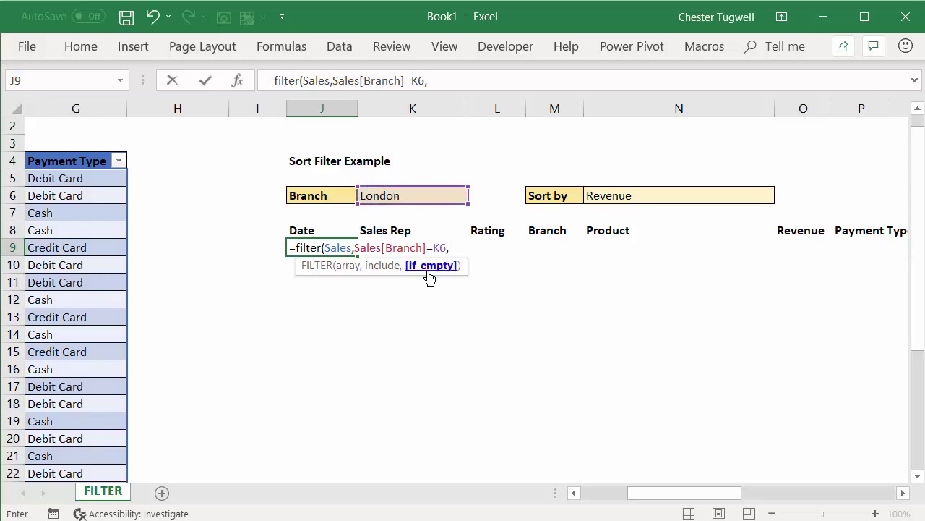
type("\"No r")
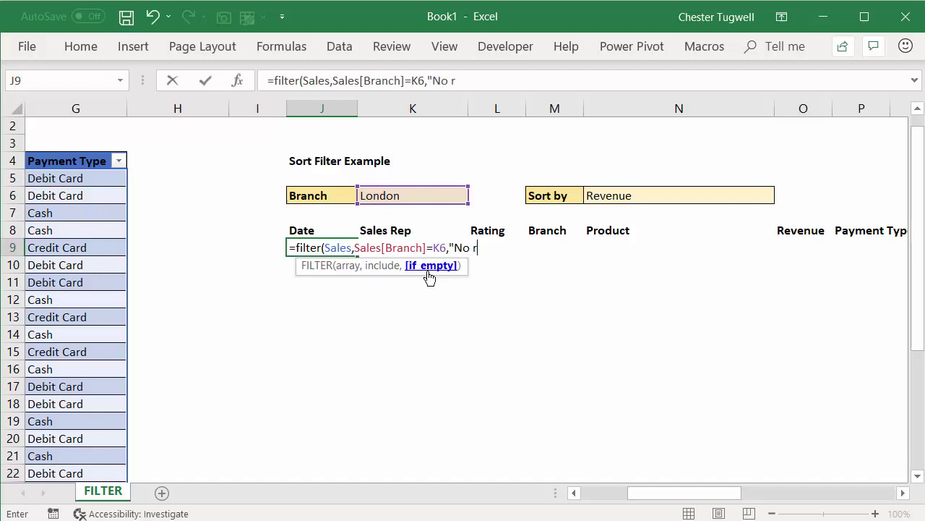
type("ecords ")
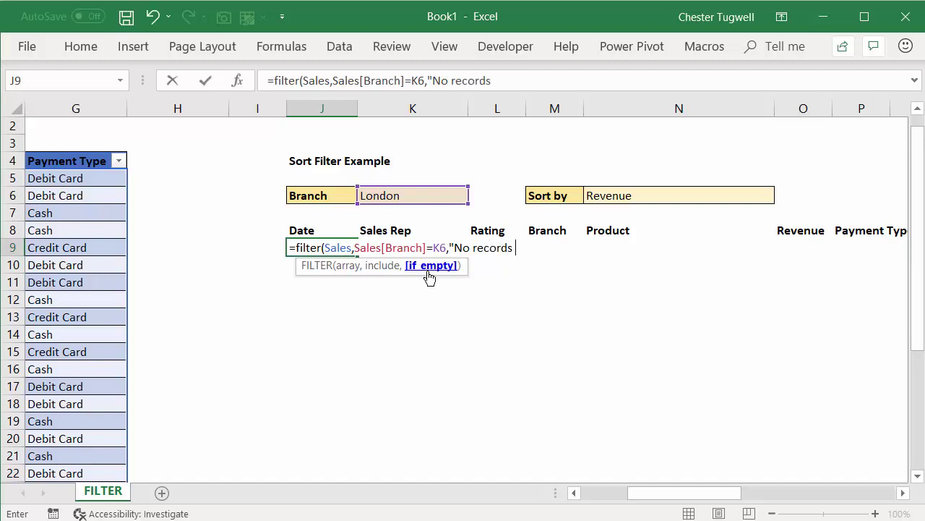
type("found\")")
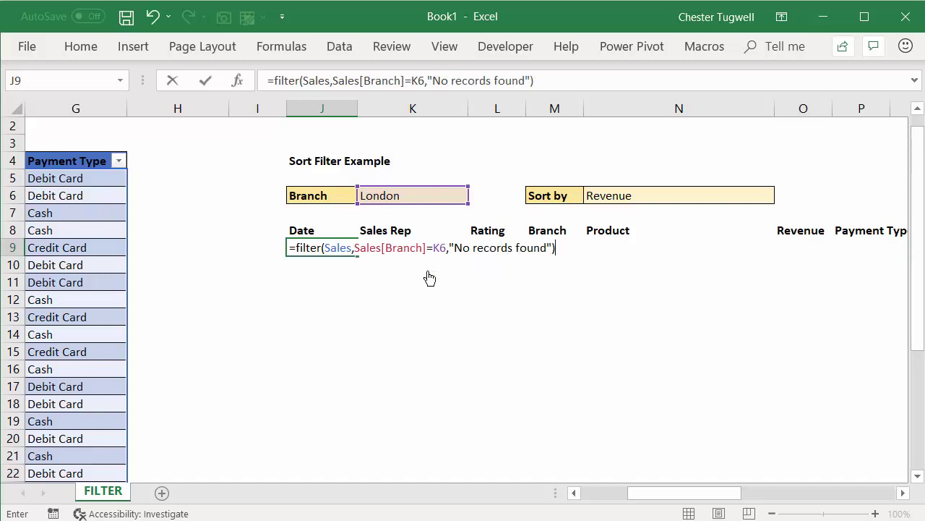
Commit the FILTER formula, then test K6 with Swansea and Bradford before returning to London
key("Return")
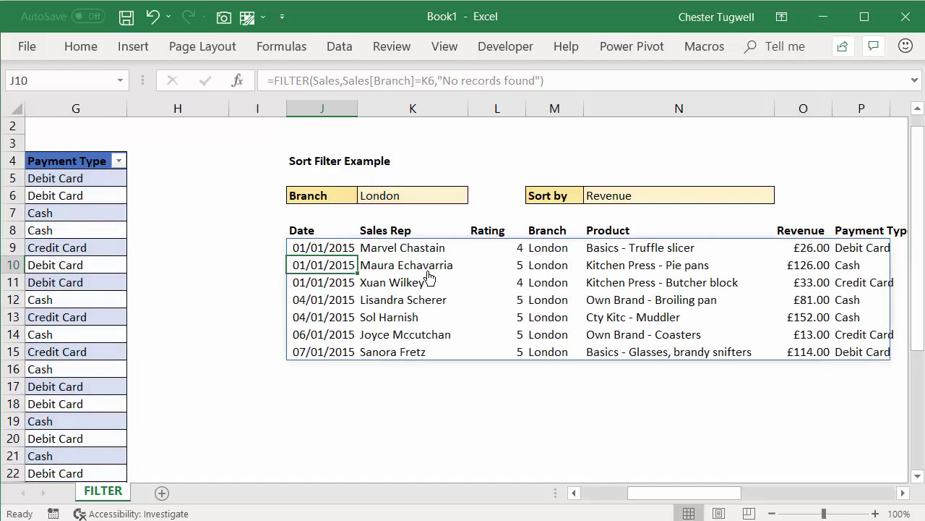
left_click_drag(645, 497, 667, 504)
left_click(344, 193)
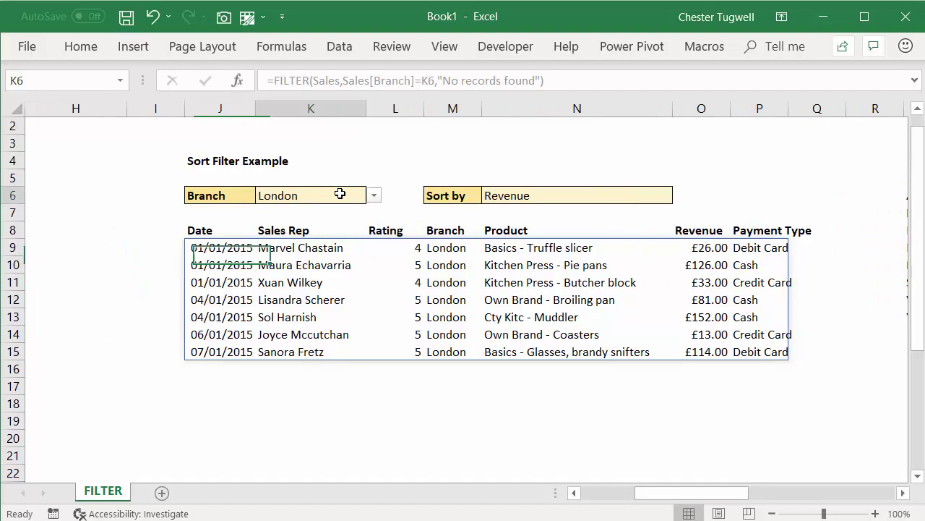
left_click(374, 195)
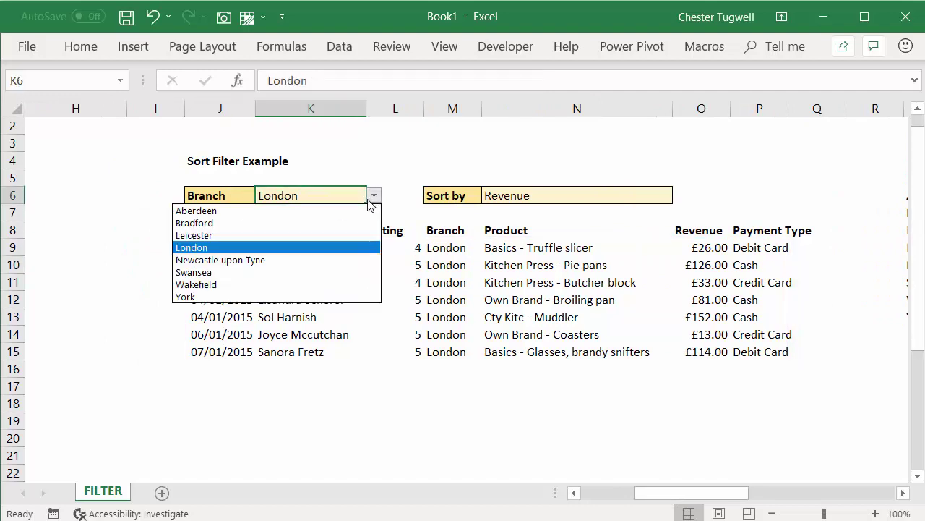
left_click(303, 273)
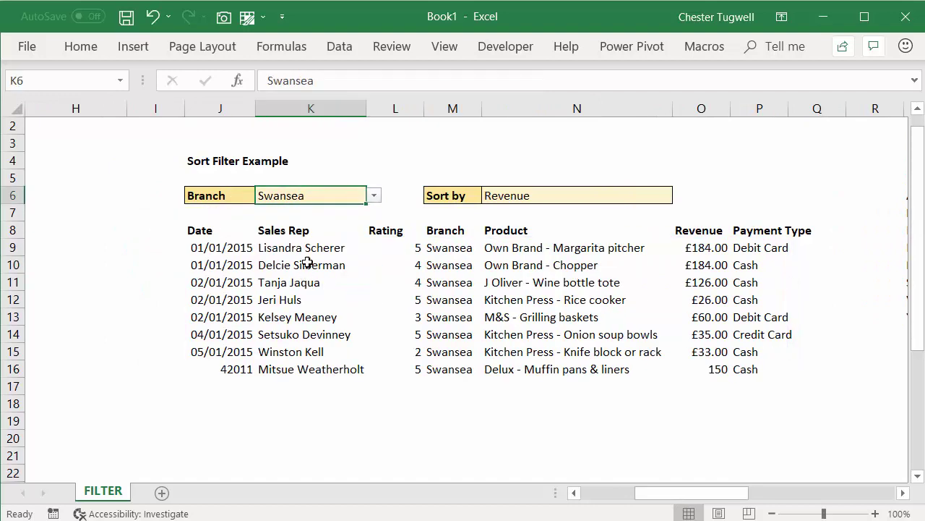
left_click(374, 195)
left_click(293, 224)
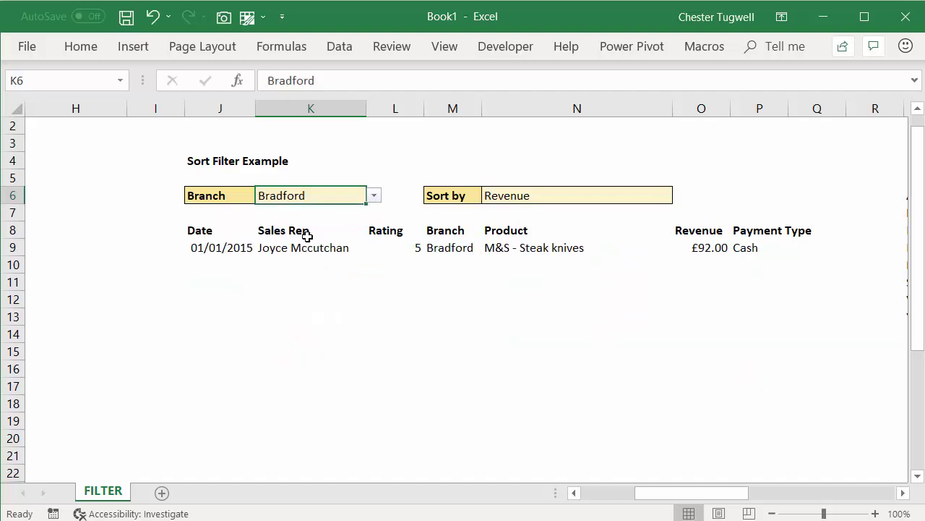
left_click(374, 195)
left_click(291, 247)
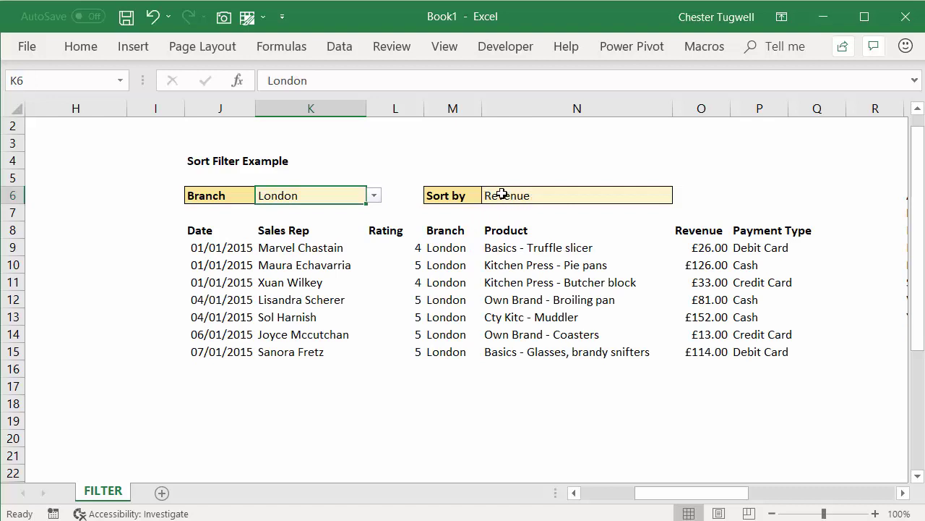
left_click(556, 192)
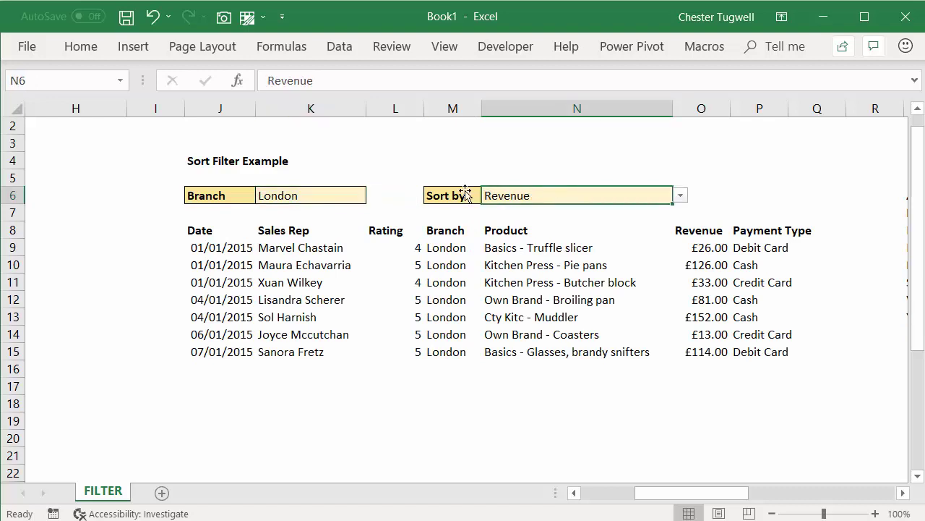
left_click(242, 246)
Wrap J9's FILTER call in SORT( and add a comma for the sort index
double_click(230, 248)
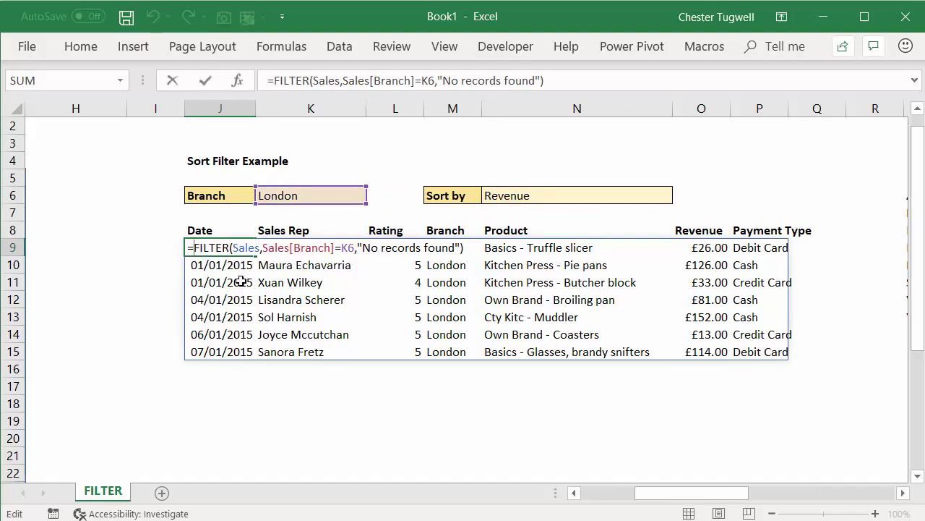
type("sort(")
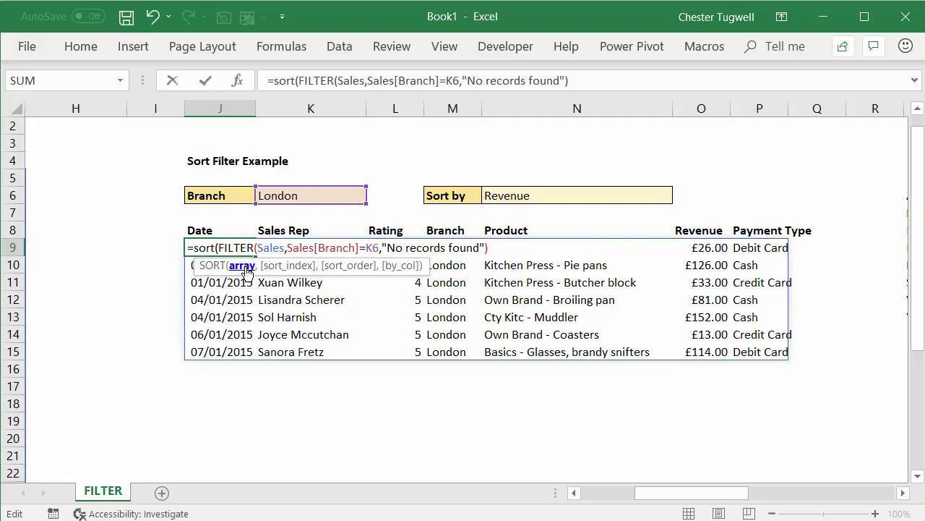
left_click(247, 271)
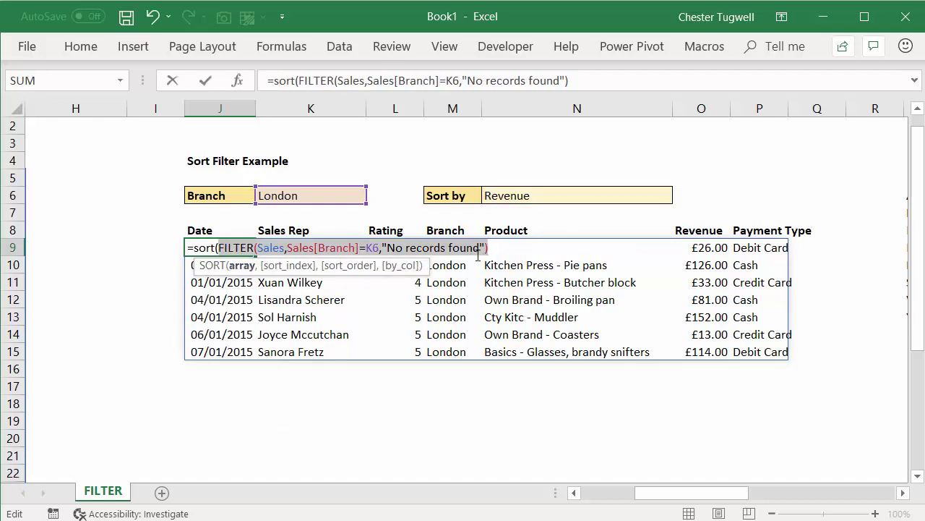
left_click(498, 246)
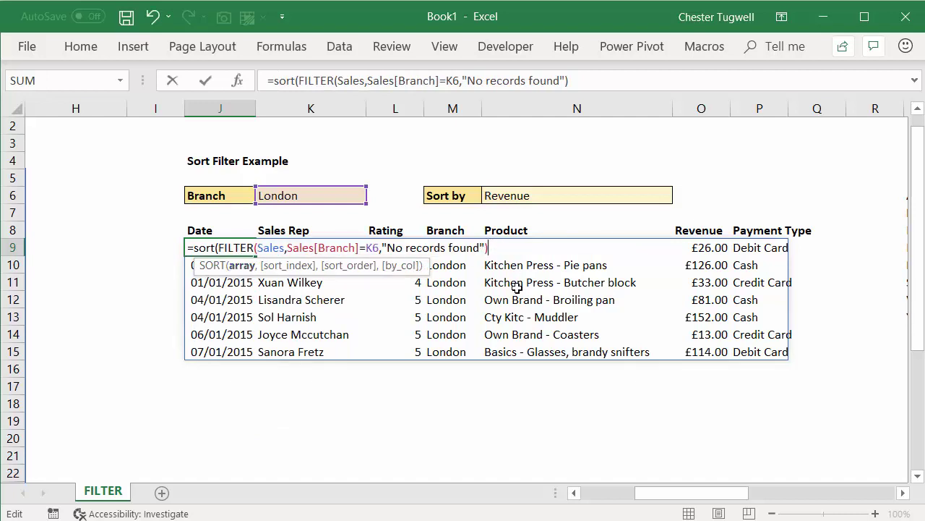
type(",")
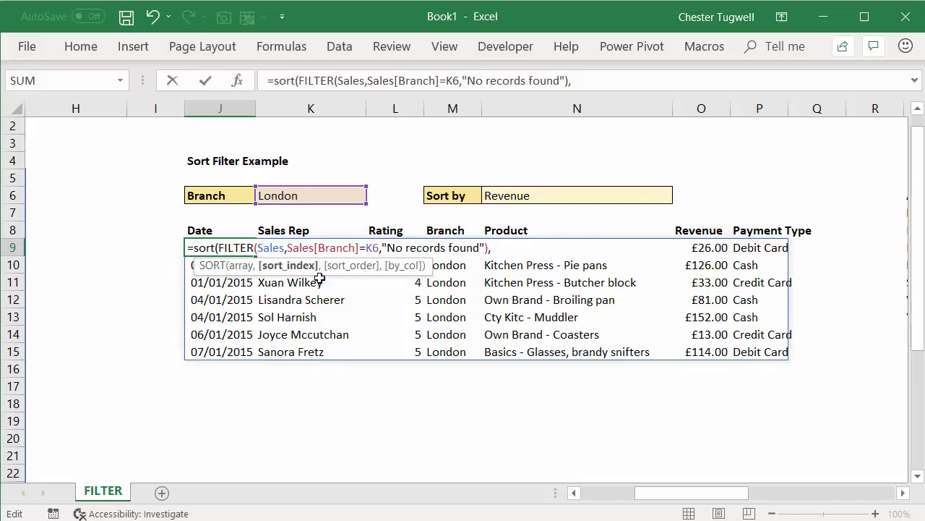
mouse_move(647, 497)
left_mouse_down()
mouse_move(594, 496)
mouse_move(656, 504)
left_mouse_up()
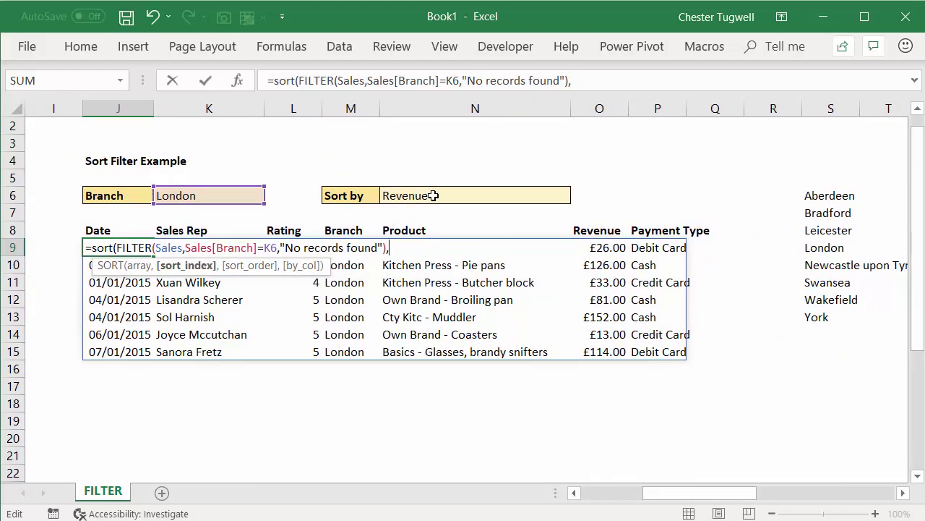
left_click_drag(673, 494, 612, 494)
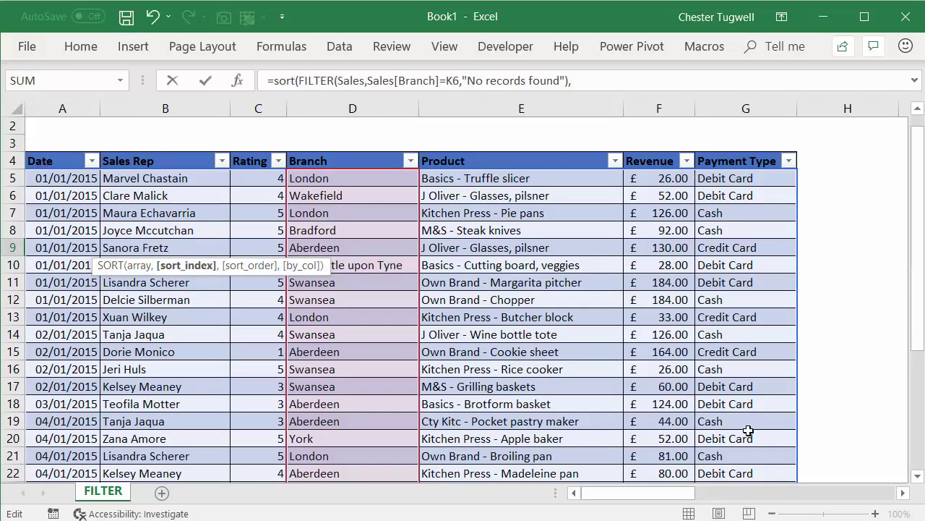
mouse_move(678, 494)
left_mouse_down()
mouse_move(730, 492)
mouse_move(695, 494)
left_mouse_up()
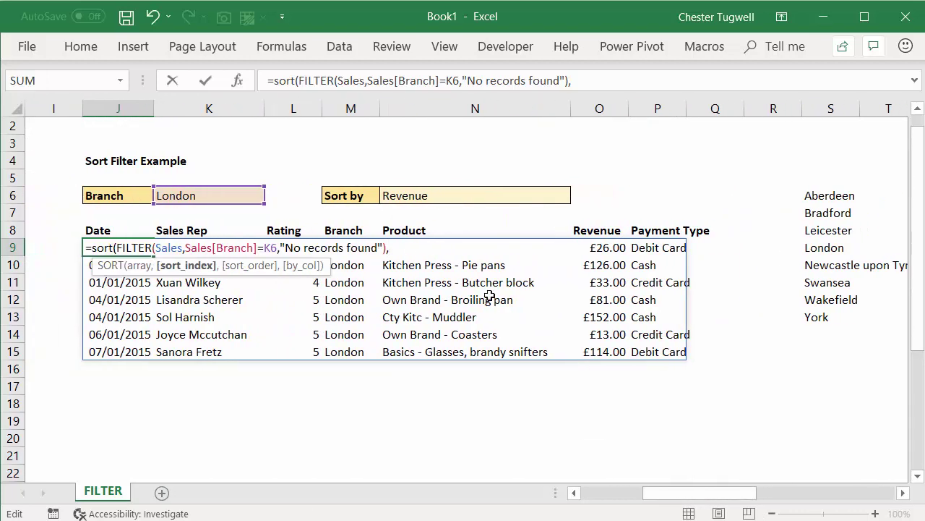
Add match(N6,Sales[#Headers],0) as the SORT sort index in J9
type("match")
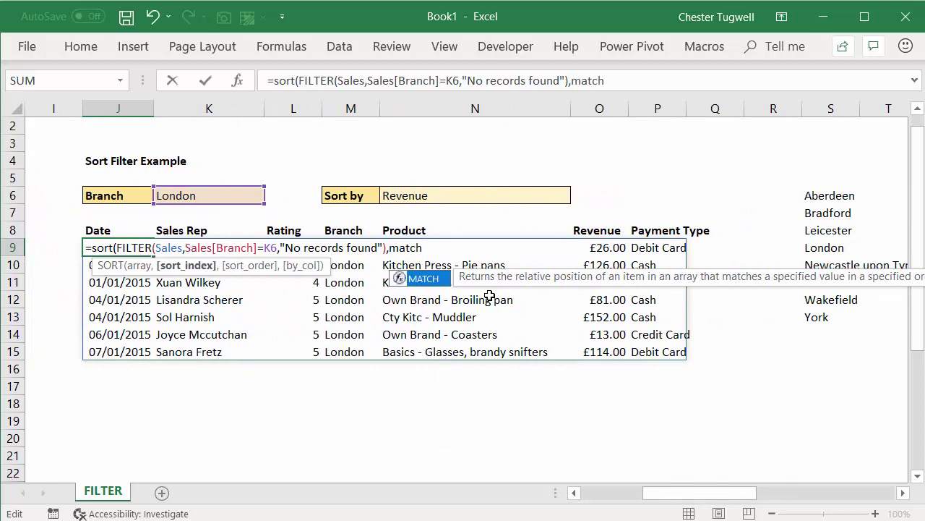
type("(")
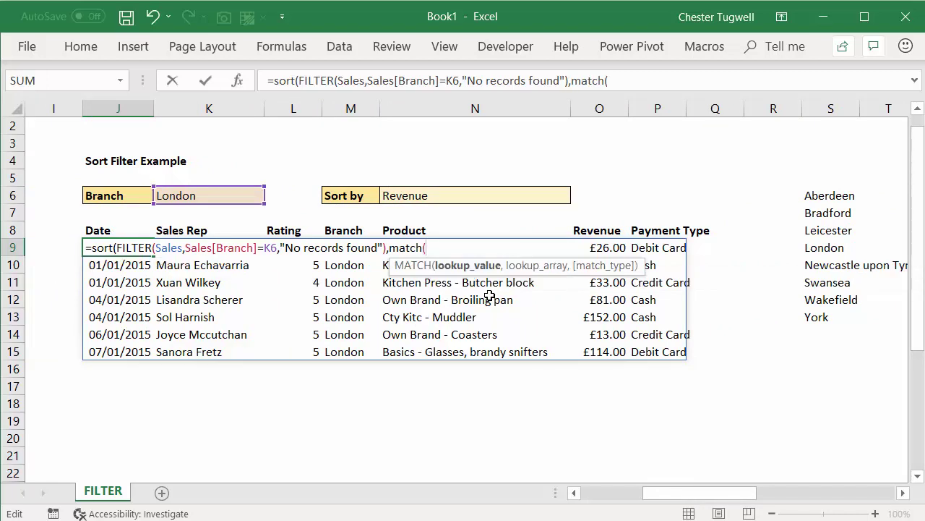
left_click(427, 196)
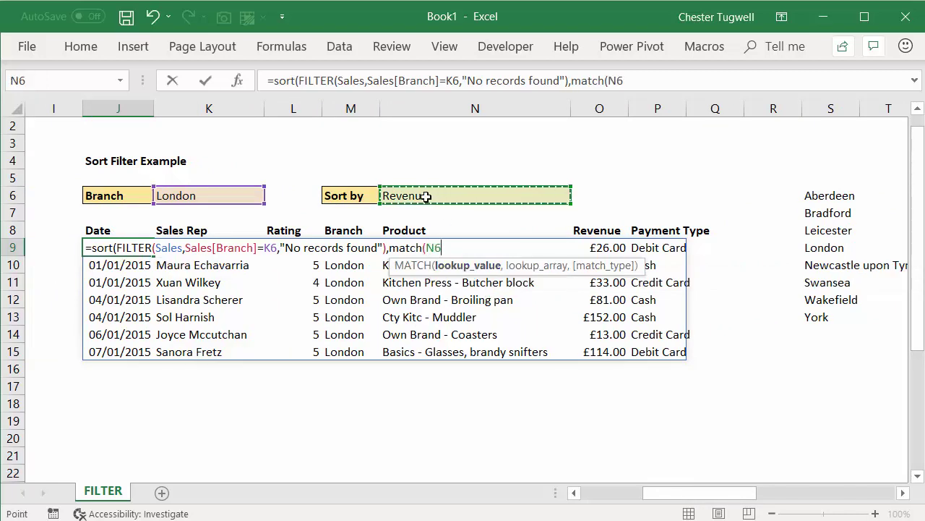
type(",")
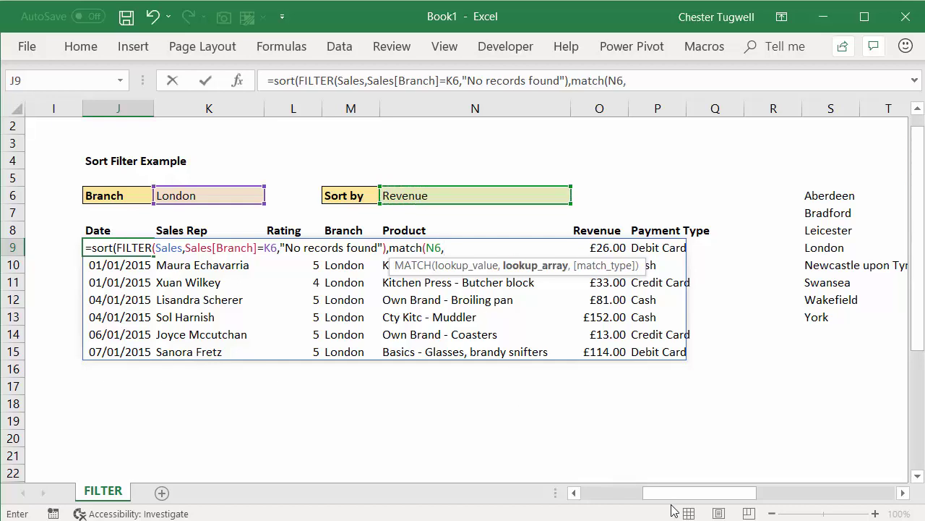
left_click_drag(676, 493, 593, 493)
left_click_drag(62, 161, 740, 159)
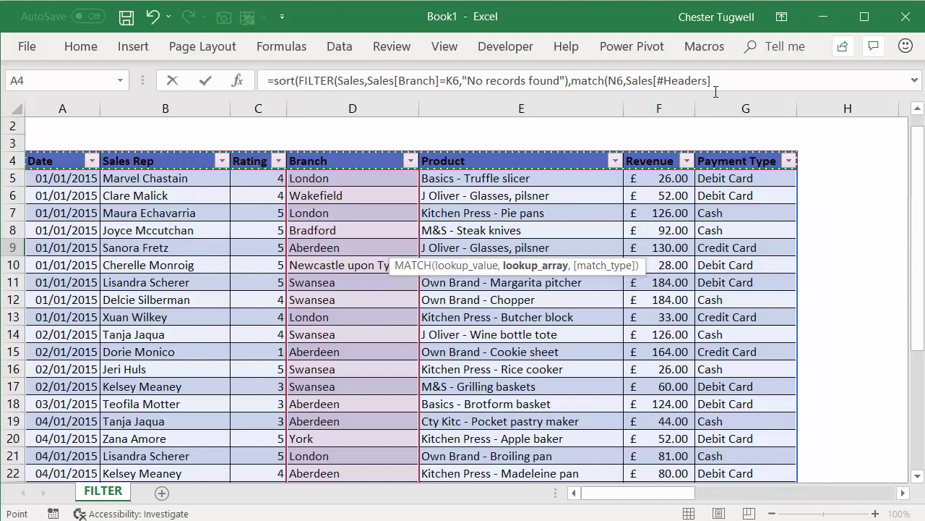
key("ctrl+BackSpace")
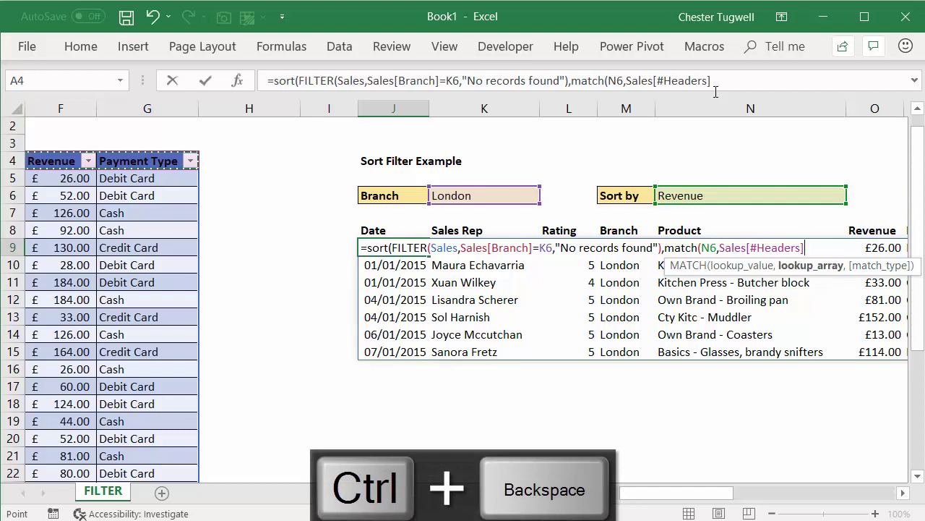
type(",")
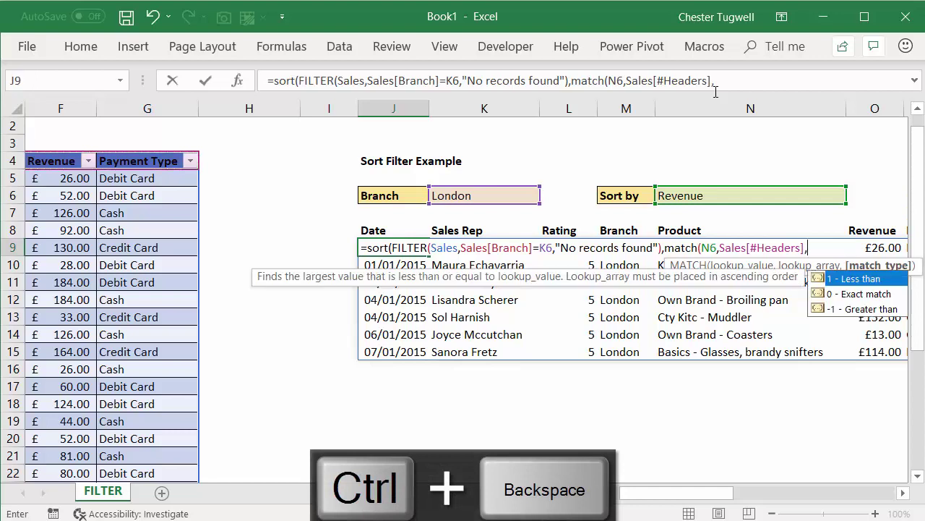
double_click(846, 293)
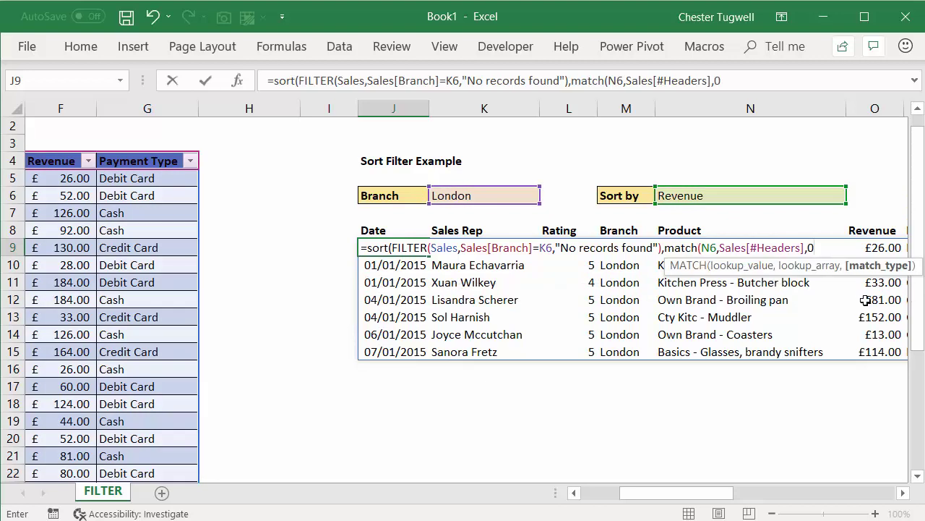
type(")")
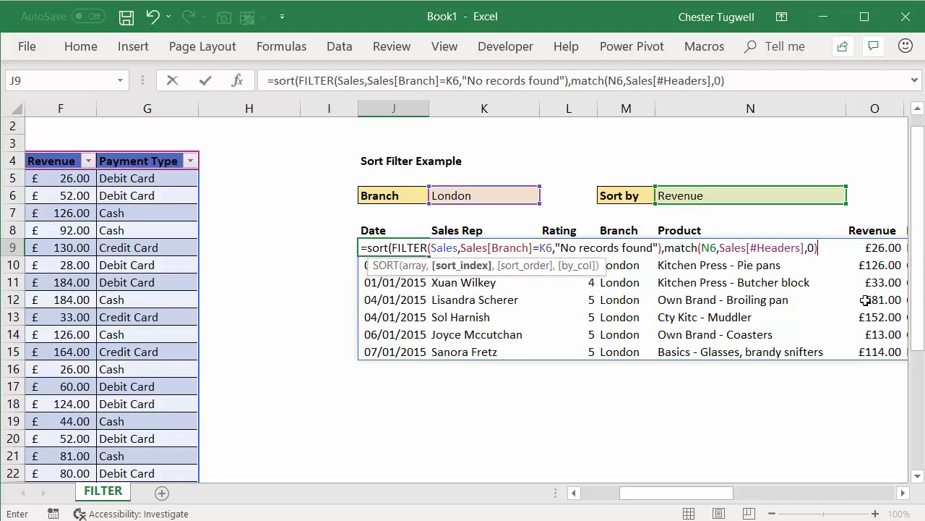
type(",")
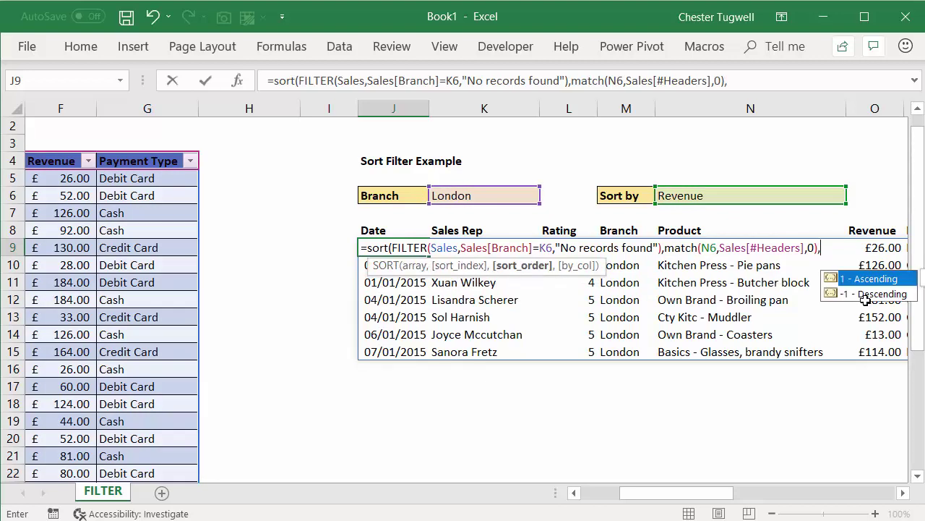
Set the sort order to -1 (descending), close the formula and commit it
double_click(865, 294)
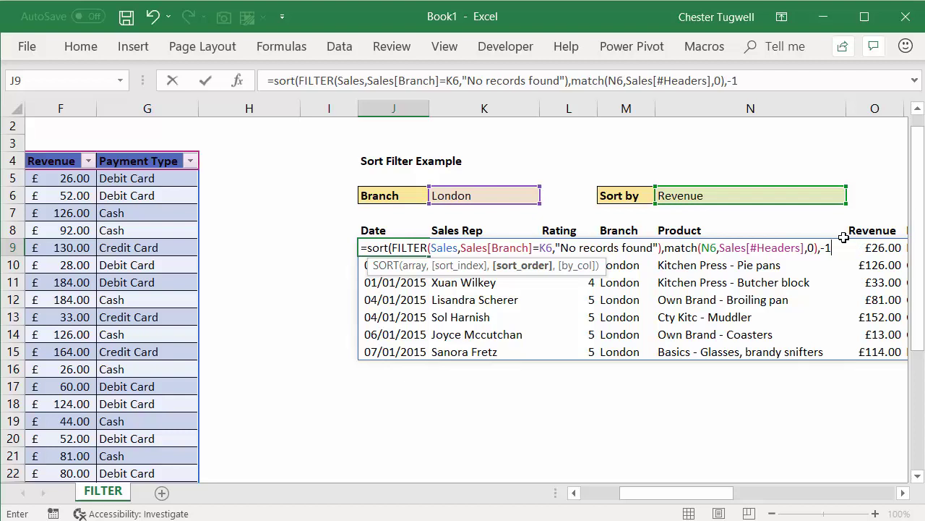
type(",")
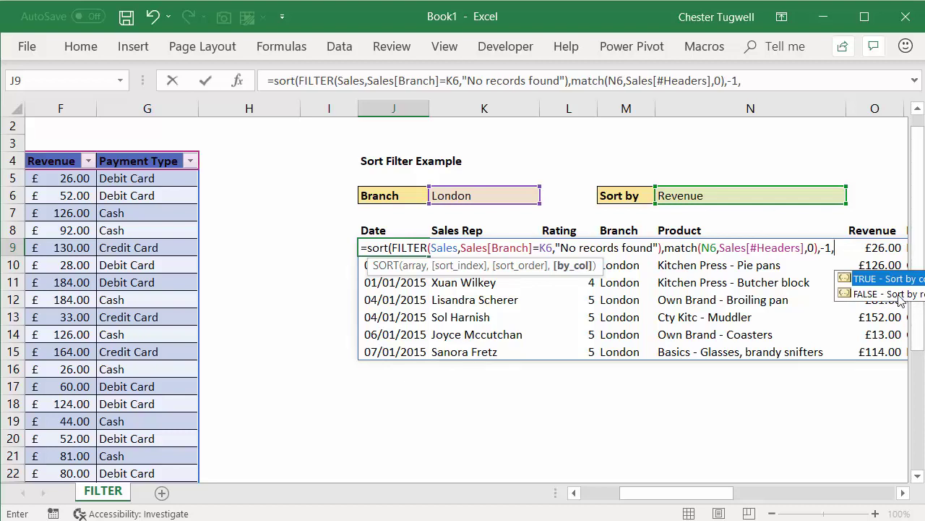
key("BackSpace")
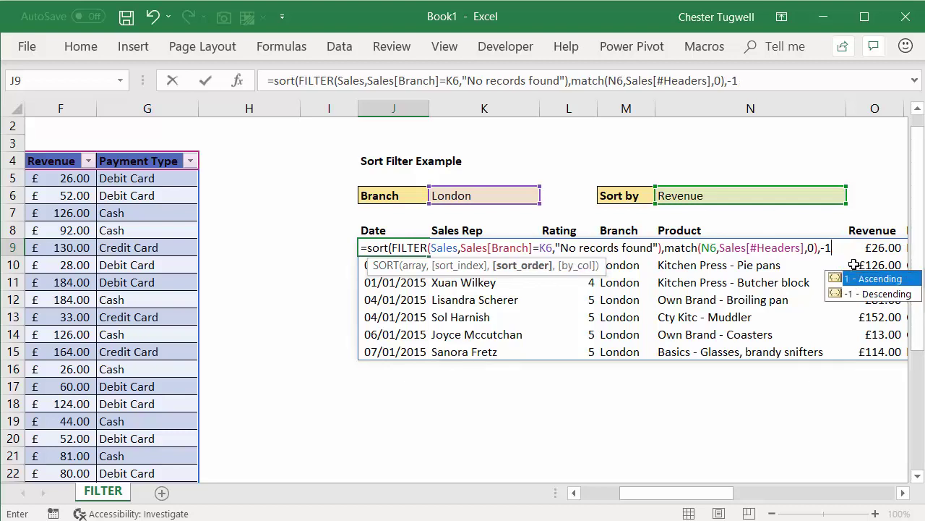
type(")")
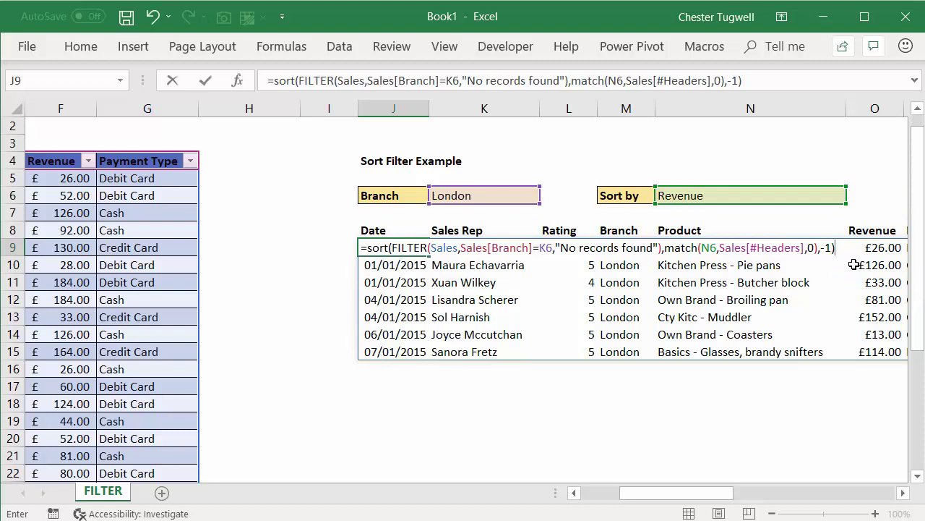
key("Return")
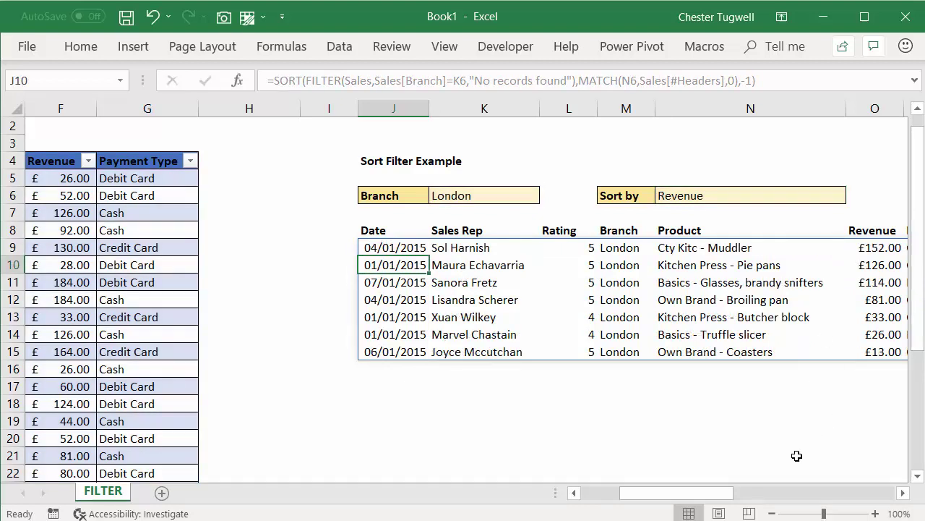
Change the Sort by dropdown in N6 from Revenue to Date
left_click_drag(736, 494, 746, 499)
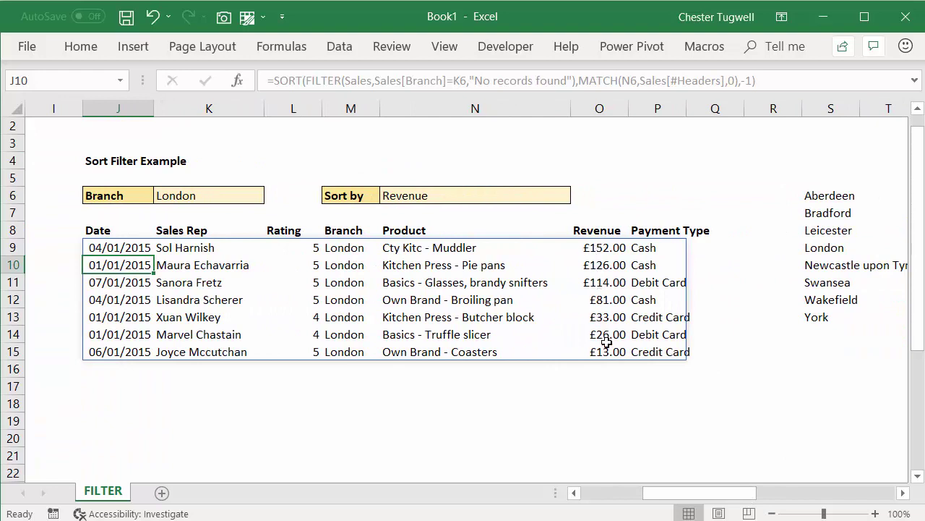
left_click(532, 195)
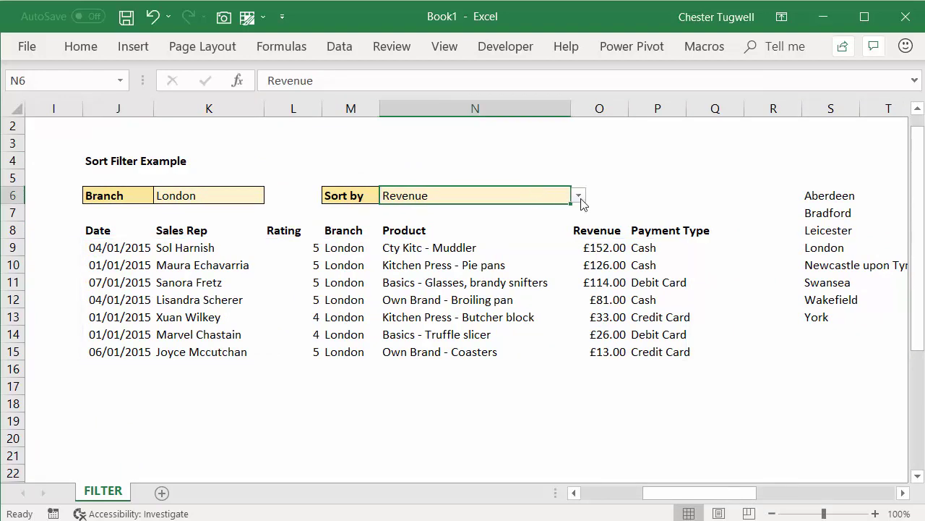
left_click(579, 196)
left_click(553, 208)
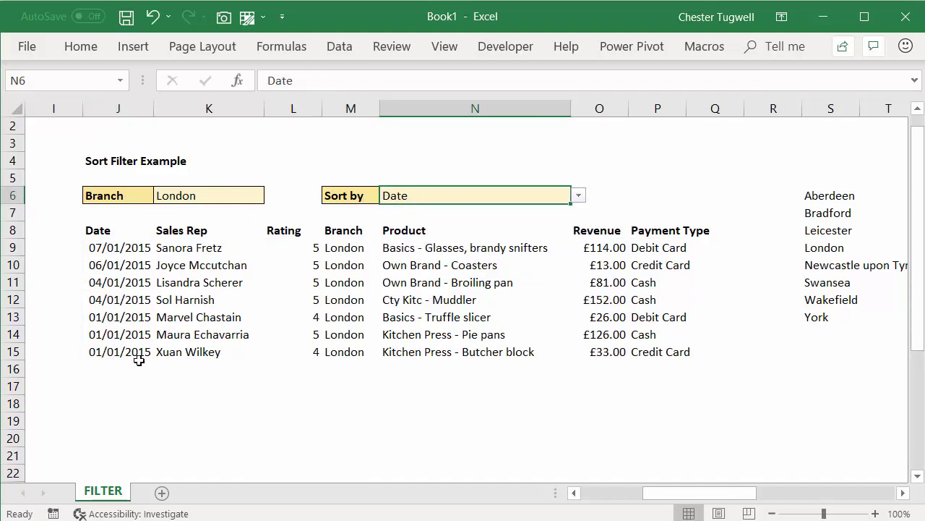
Switch the Branch dropdown in K6 to Swansea and select the unformatted date in J16
left_click(180, 193)
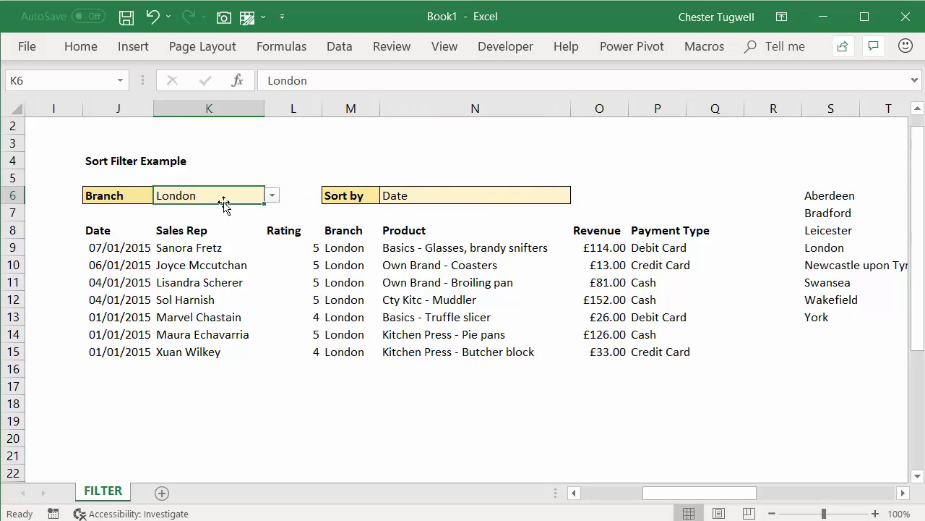
left_click(272, 196)
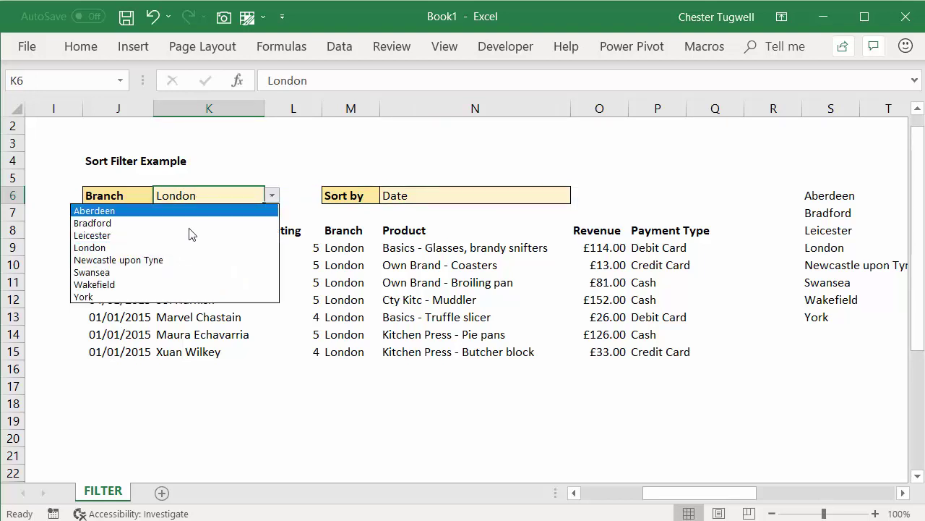
left_click(145, 273)
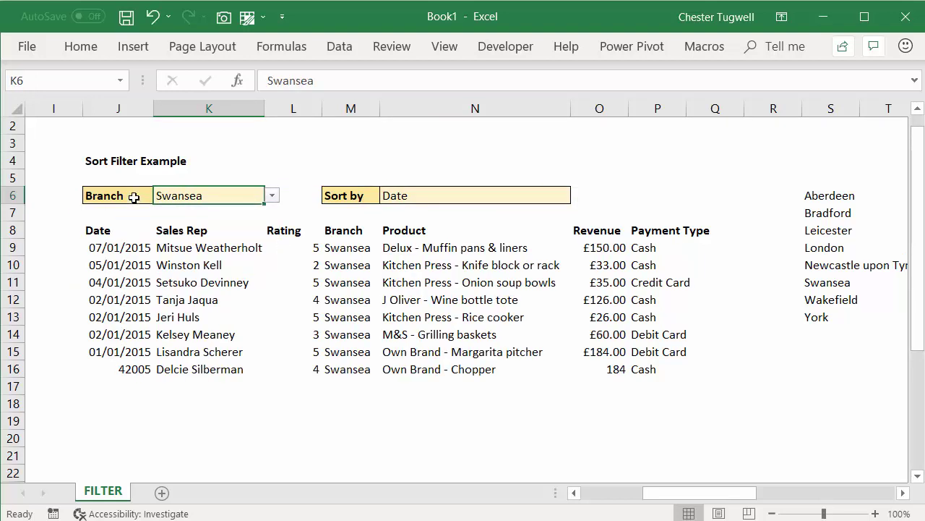
left_click(99, 370)
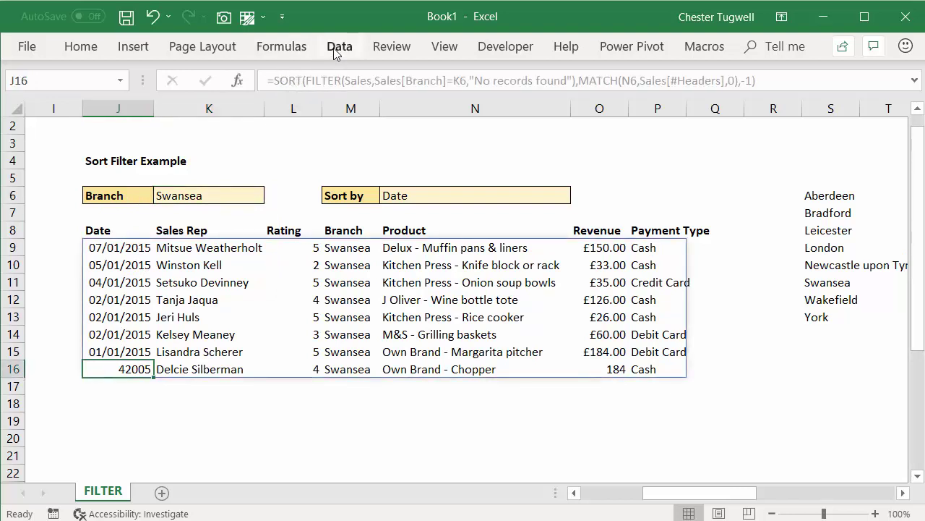
Apply the Short Date number format to J16 so 42005 reads 01/01/2015
left_click(81, 47)
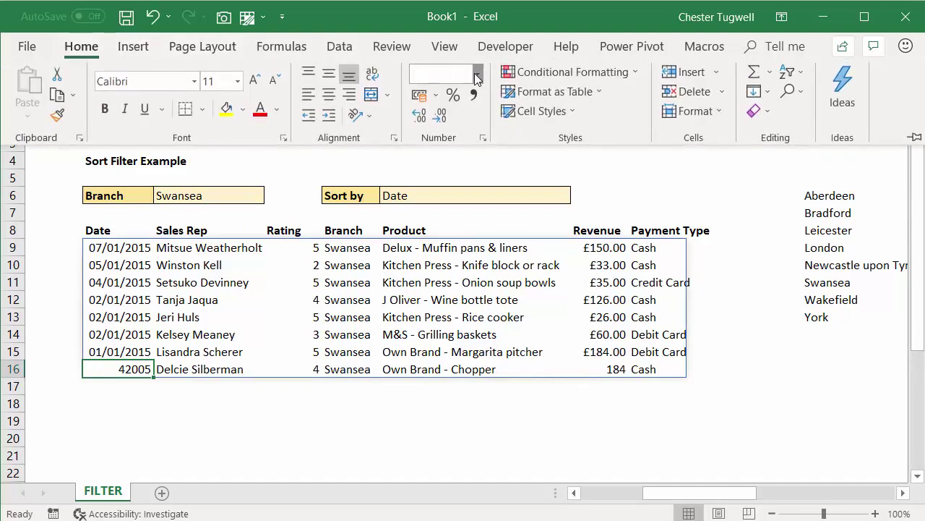
left_click(477, 78)
left_click(457, 249)
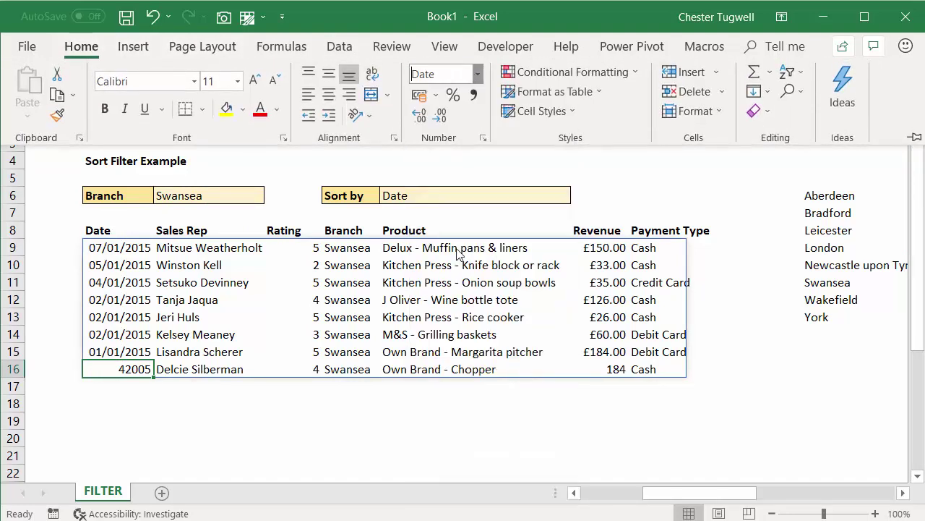